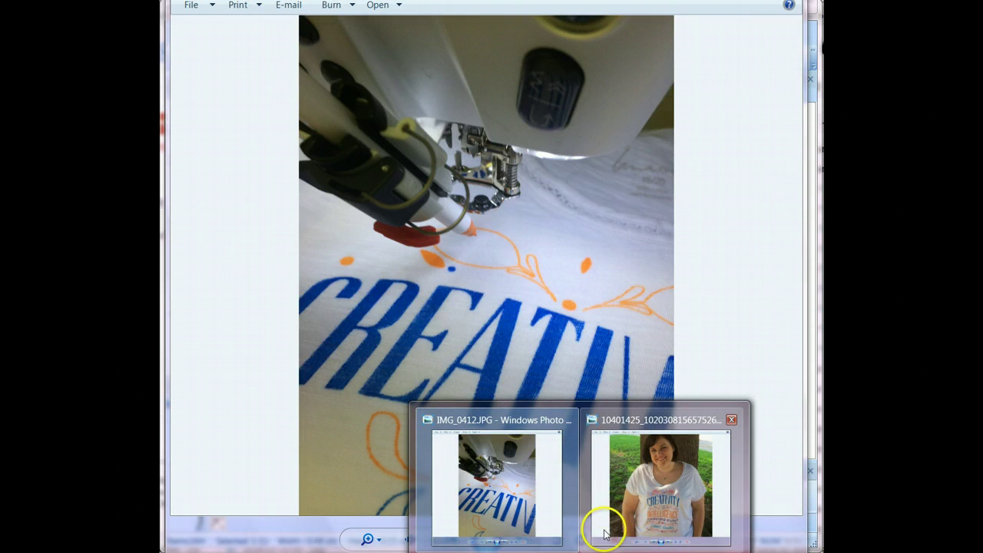
View the photo of the finished embroidered T-shirt and close it
left_click(596, 524)
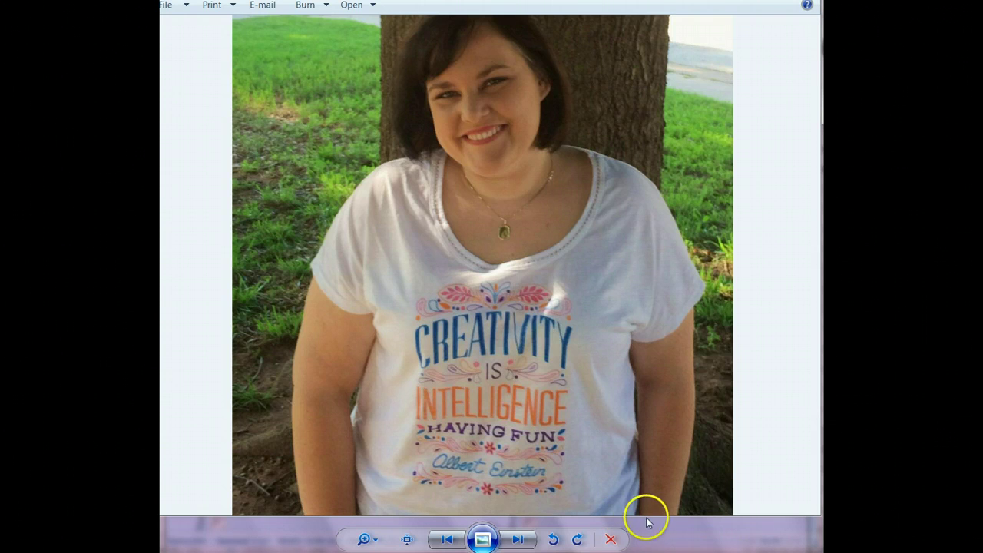
key("alt+F4")
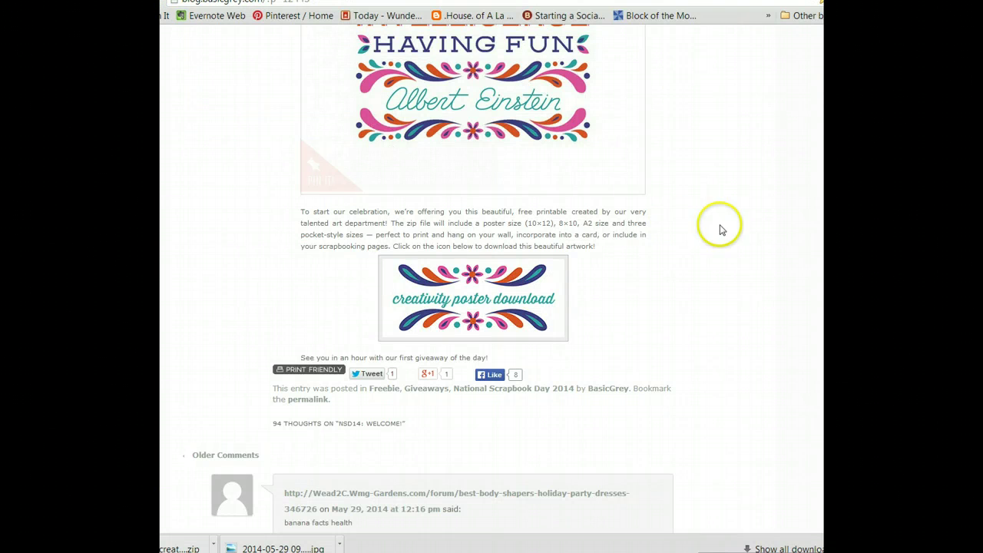
Review the BasicGrey blog post on National Scrapbook Day and download the creativity poster zip file
scroll(491, 276, "up", 6)
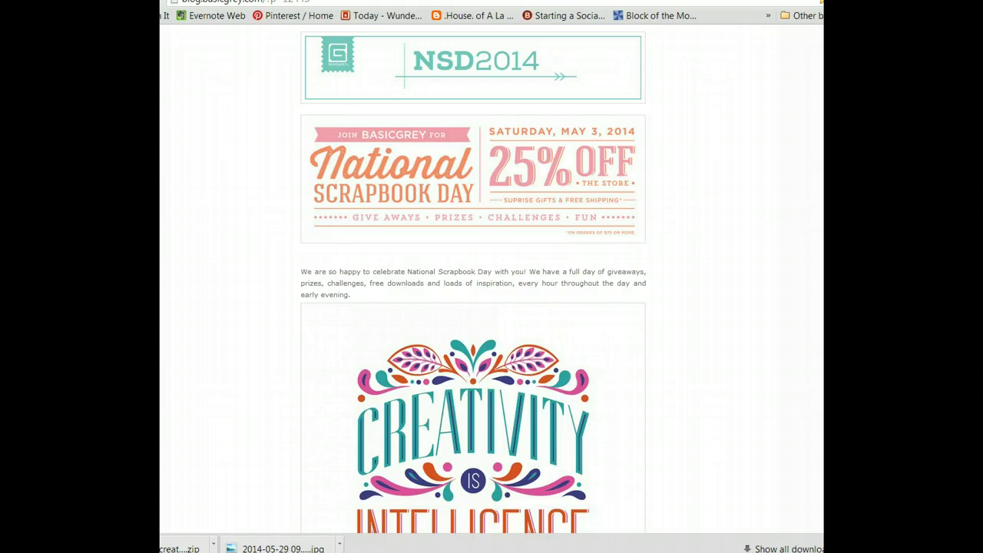
scroll(492, 276, "up", 1)
scroll(491, 277, "up", 1)
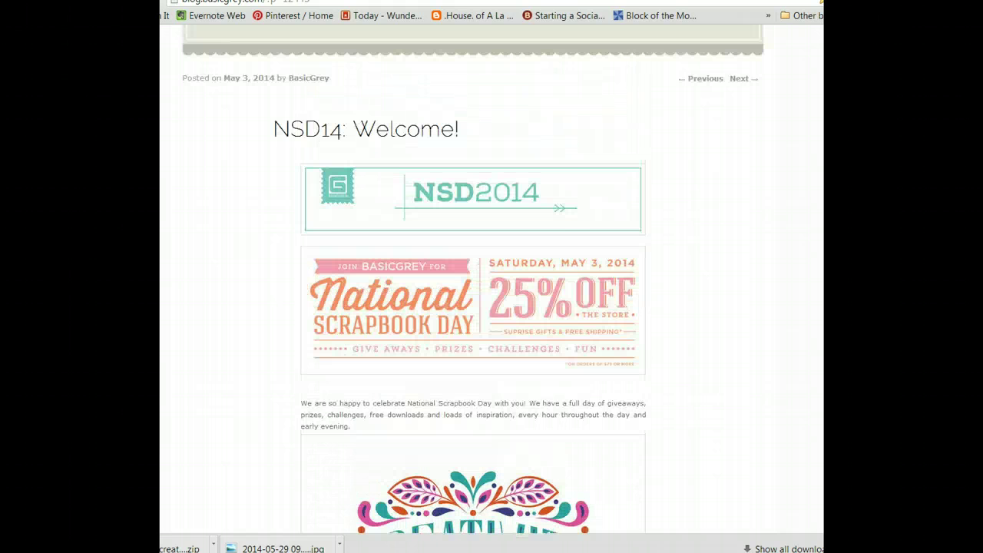
scroll(492, 276, "down", 3)
scroll(516, 269, "down", 4)
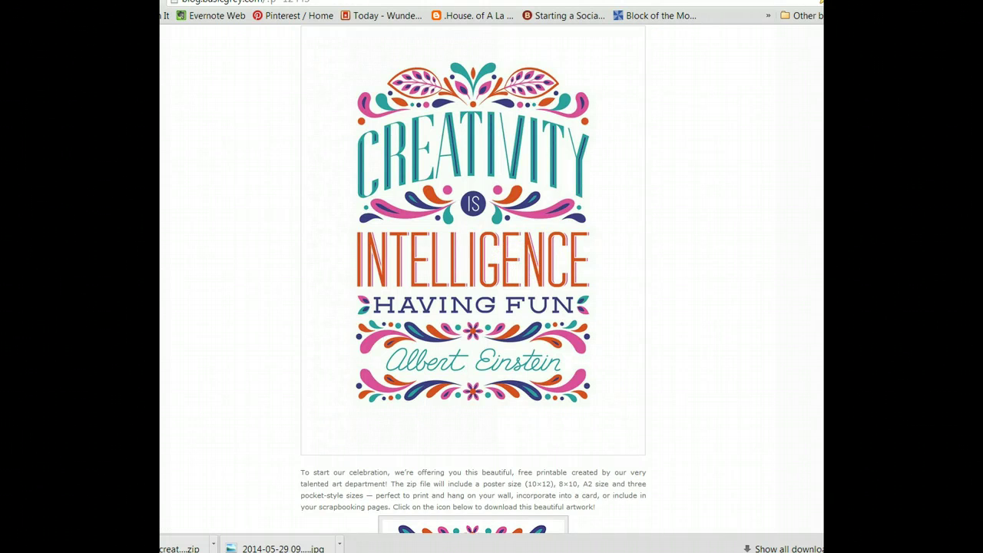
scroll(788, 149, "down", 10)
scroll(691, 172, "up", 4)
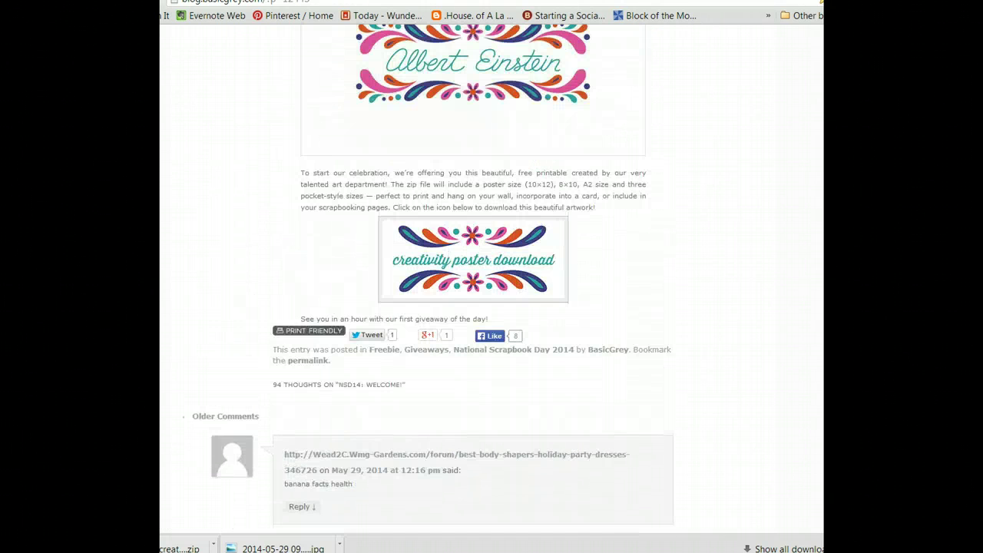
left_click(476, 259)
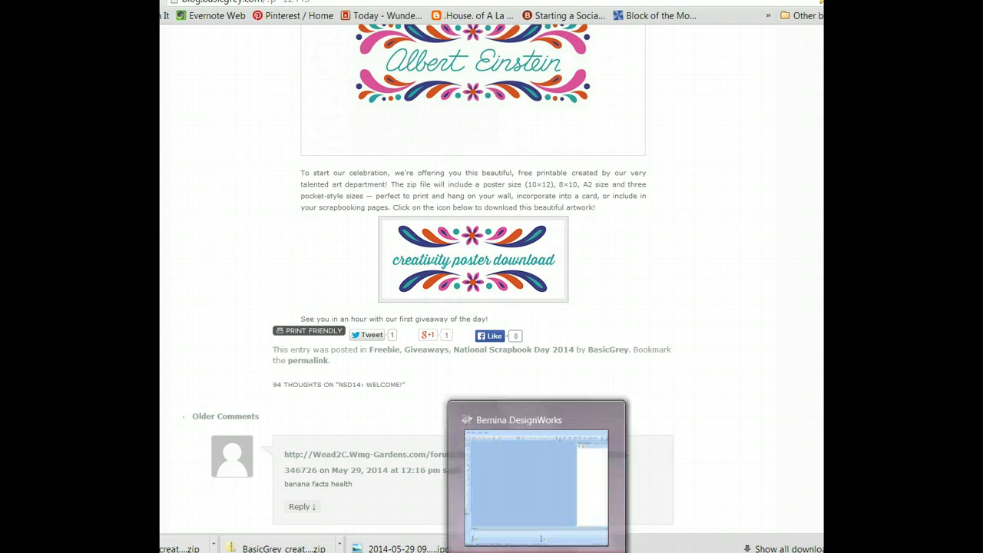
Switch to Bernina DesignWorks and start a new design with the fabric set to <None>
left_click(513, 542)
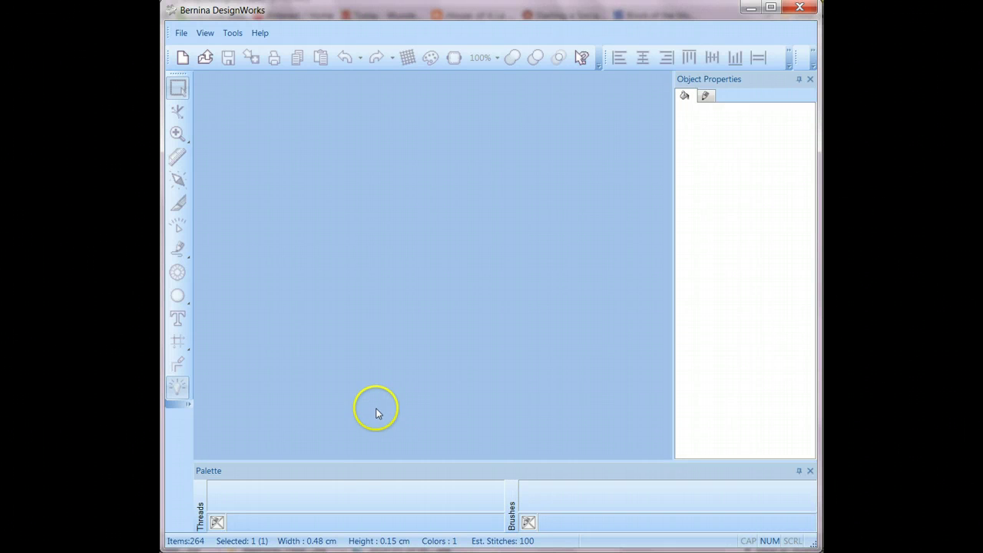
left_click(181, 58)
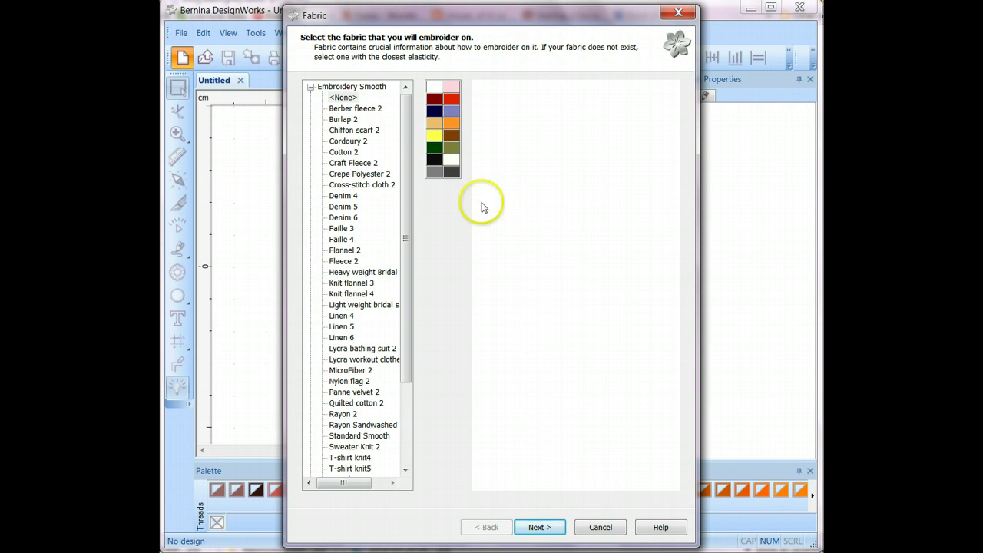
left_click(344, 99)
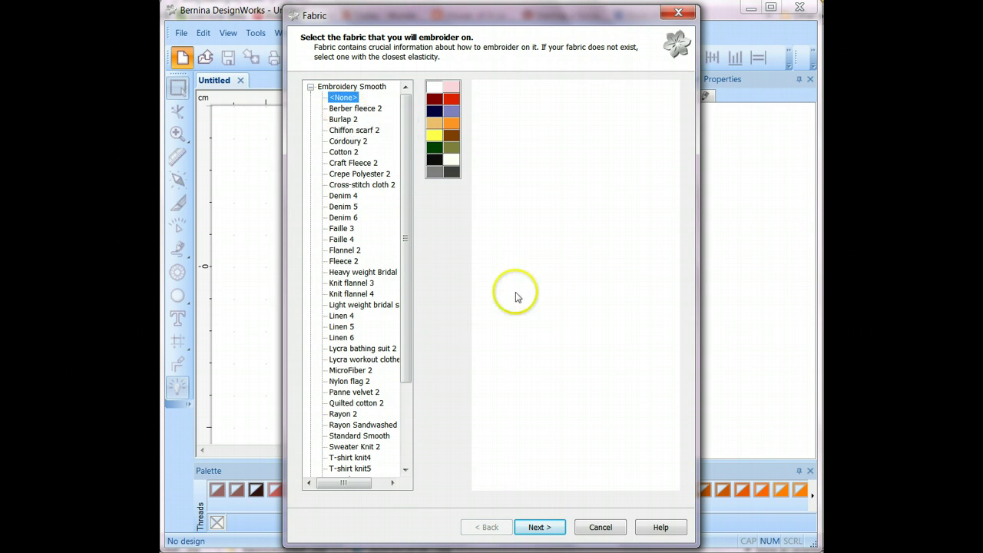
left_click(559, 532)
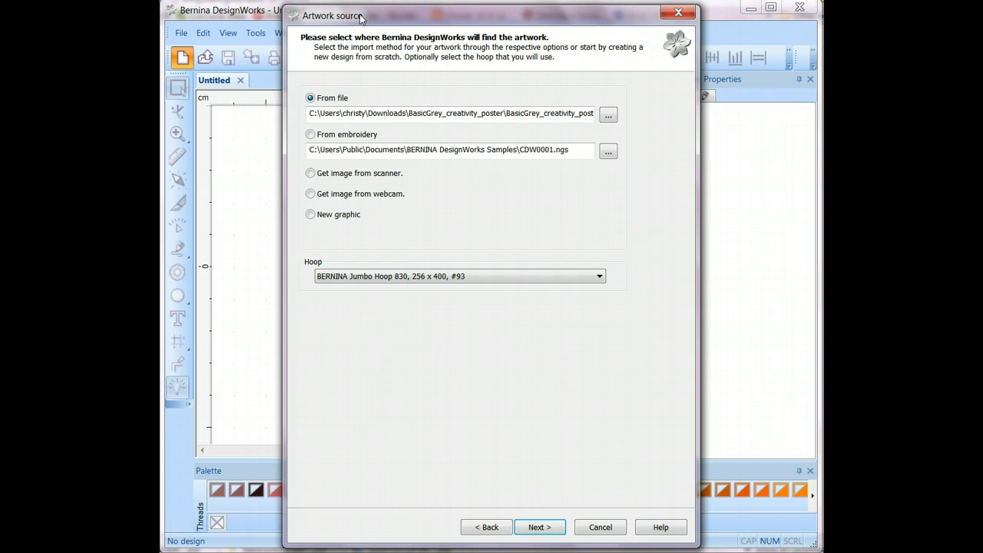
Choose BasicGrey_creativity_poster_8x10.jpg from file as the artwork source for the new design
left_click(343, 23)
left_click(367, 101)
left_click(311, 99)
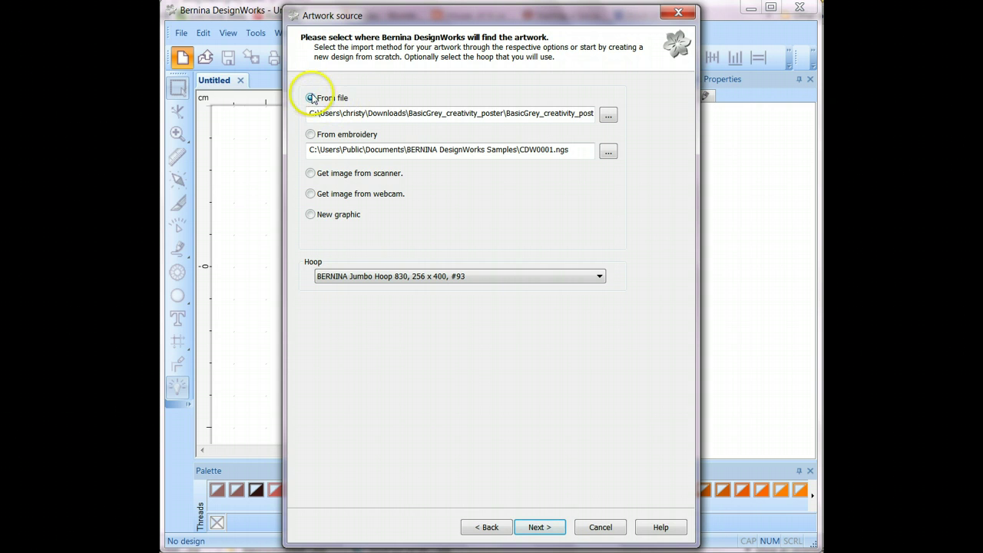
left_click(608, 115)
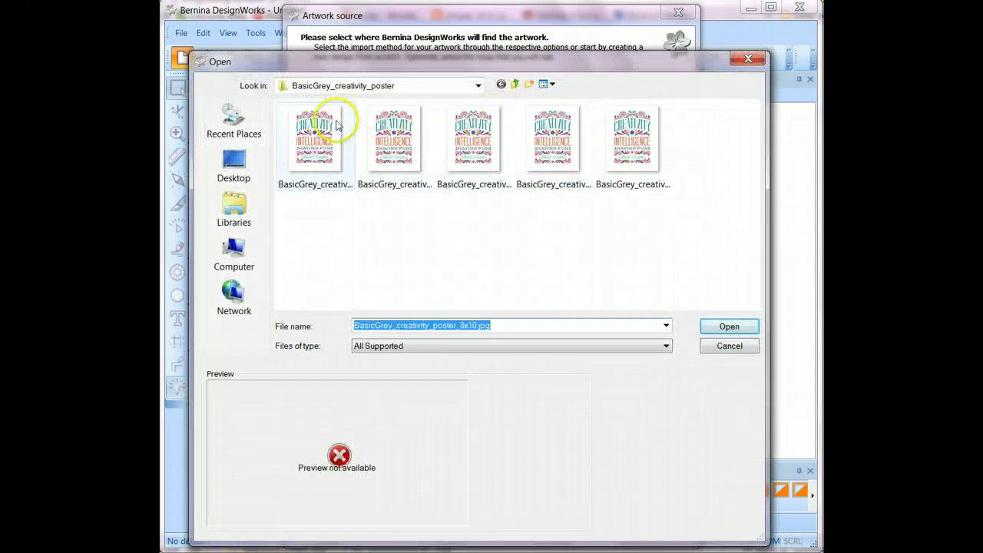
left_click(474, 157)
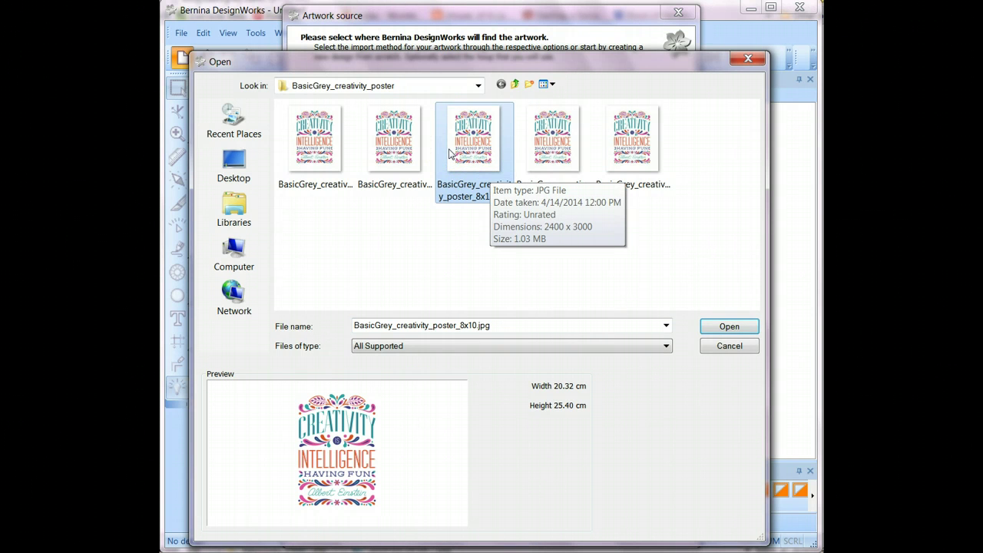
left_click(730, 327)
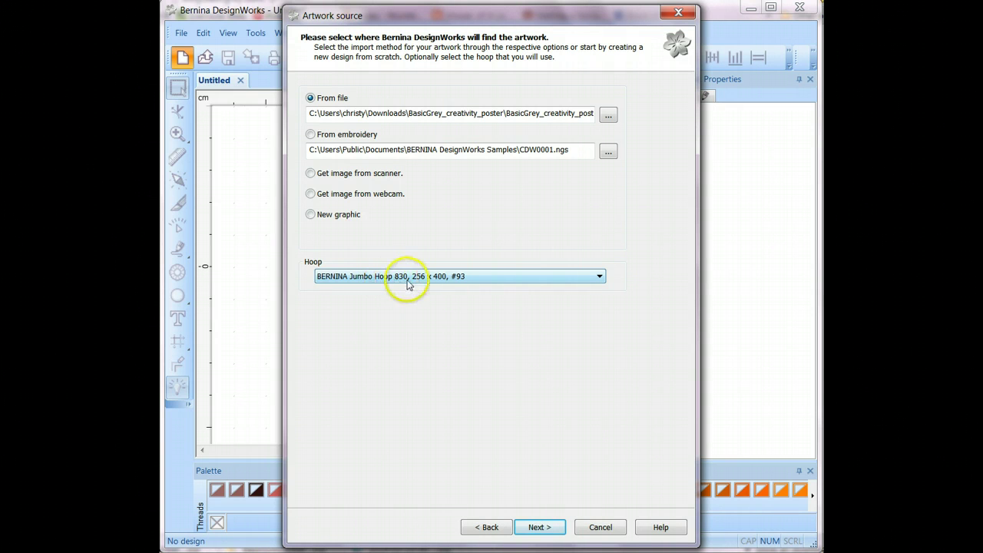
Set the hoop to BERNINA Jumbo Hoop 830, 256 x 400, #93 and continue to the artwork image options
left_click(539, 278)
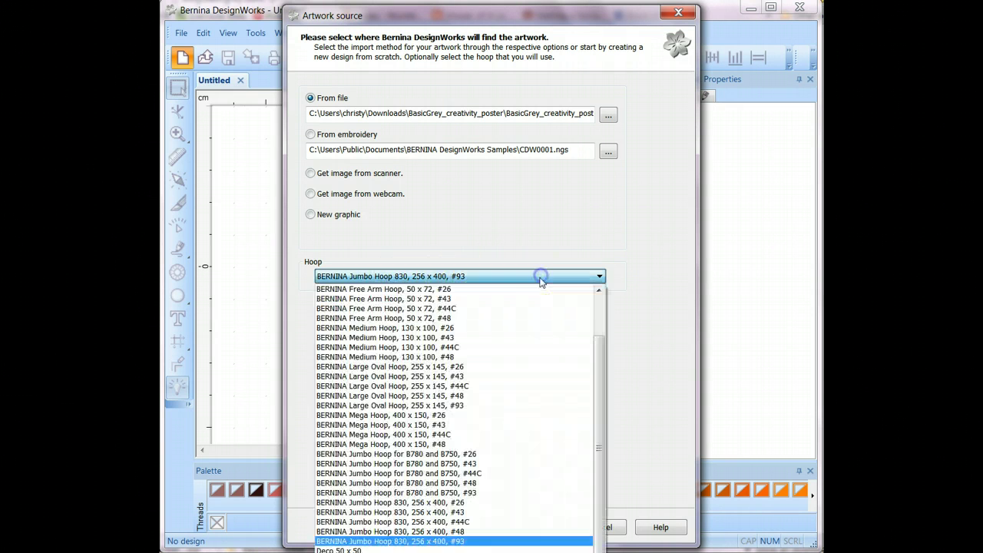
left_click(474, 542)
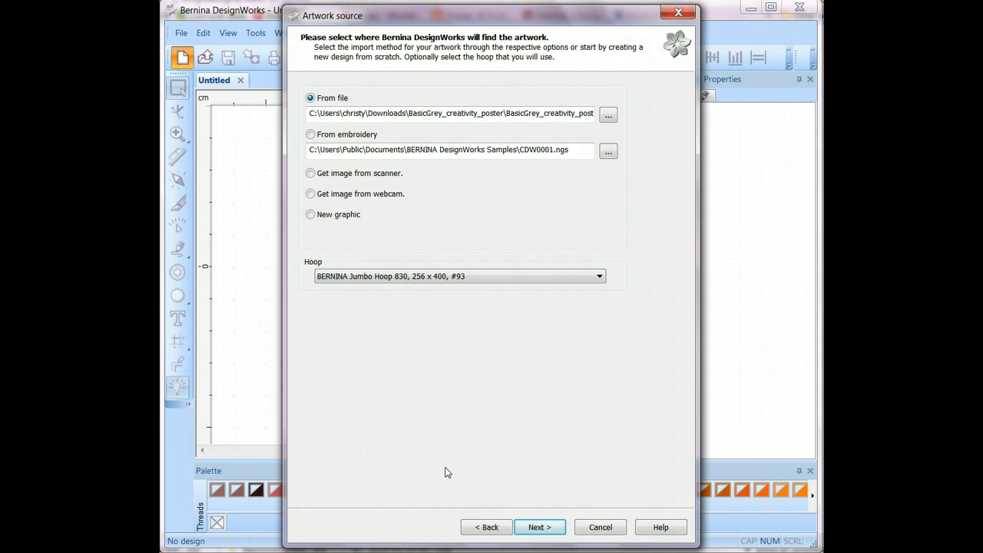
left_click(458, 369)
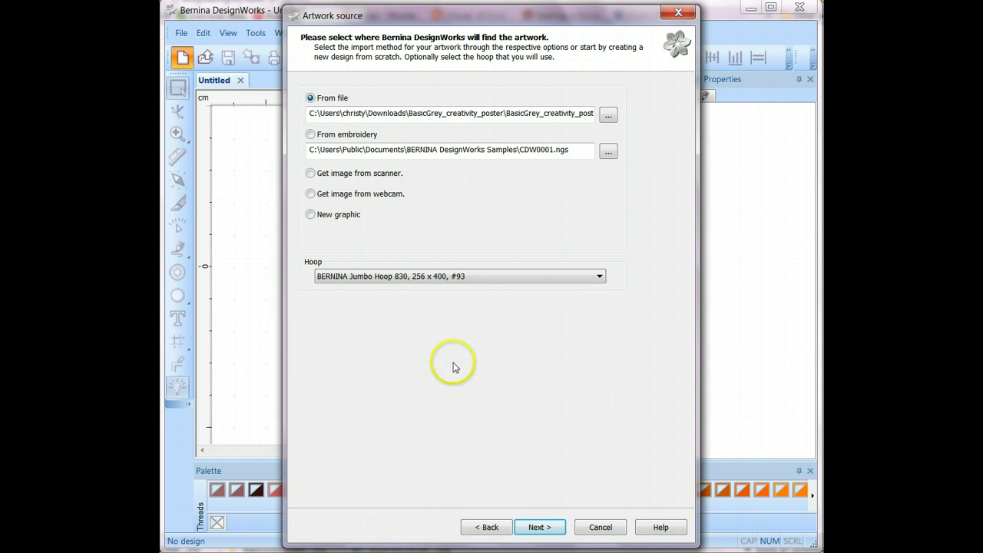
left_click(548, 529)
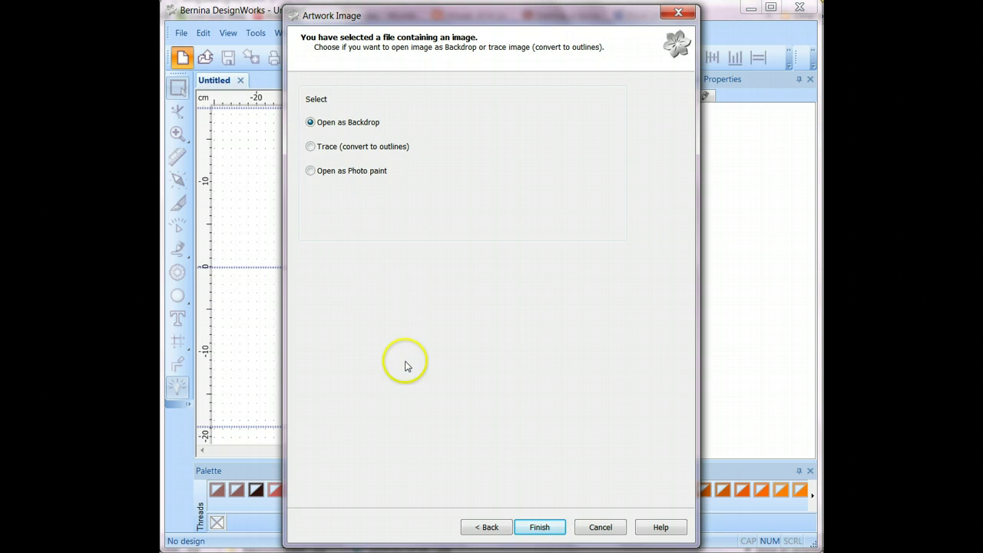
Trace the poster image to outlines with a color limit of 5 and finish the wizard keeping all five brushes
left_click(316, 149)
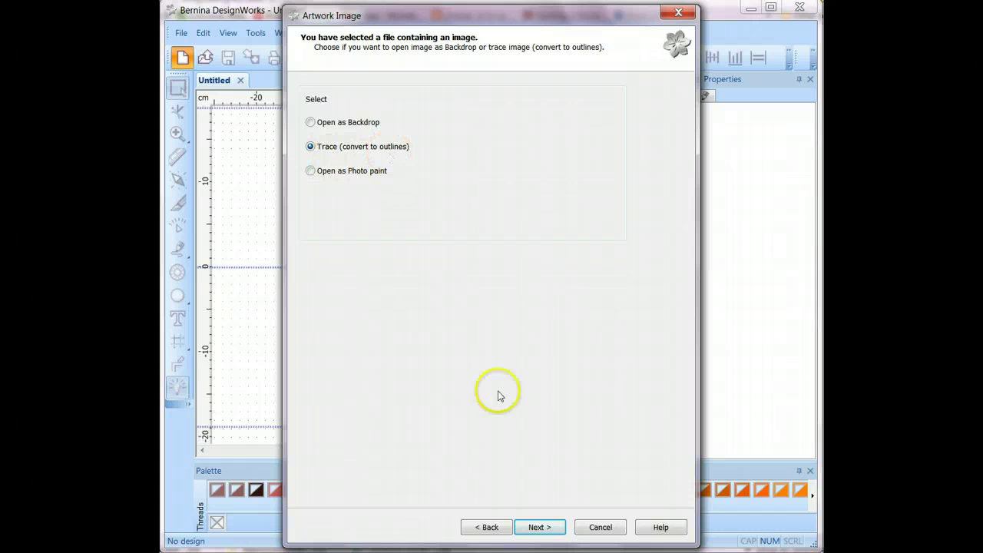
left_click(539, 526)
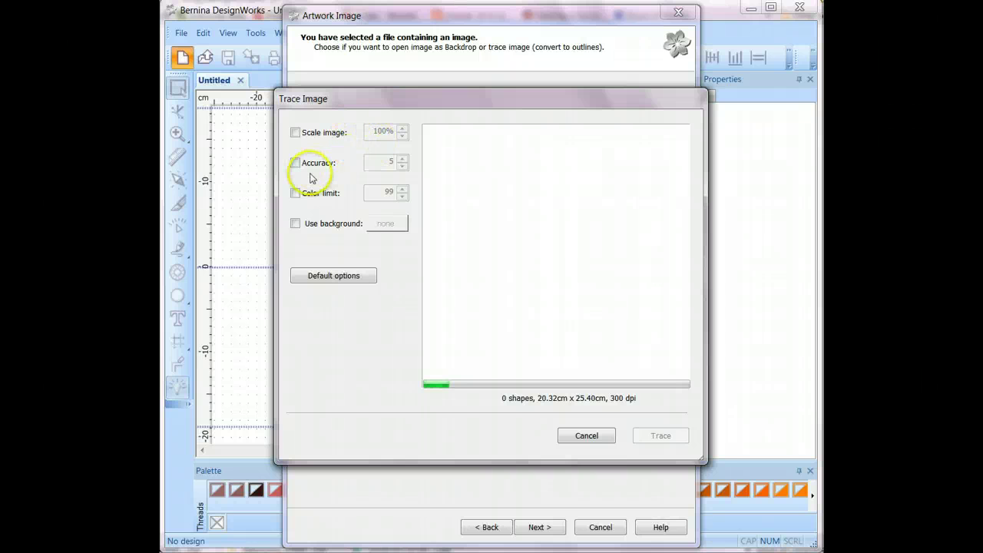
left_click(295, 193)
double_click(388, 193)
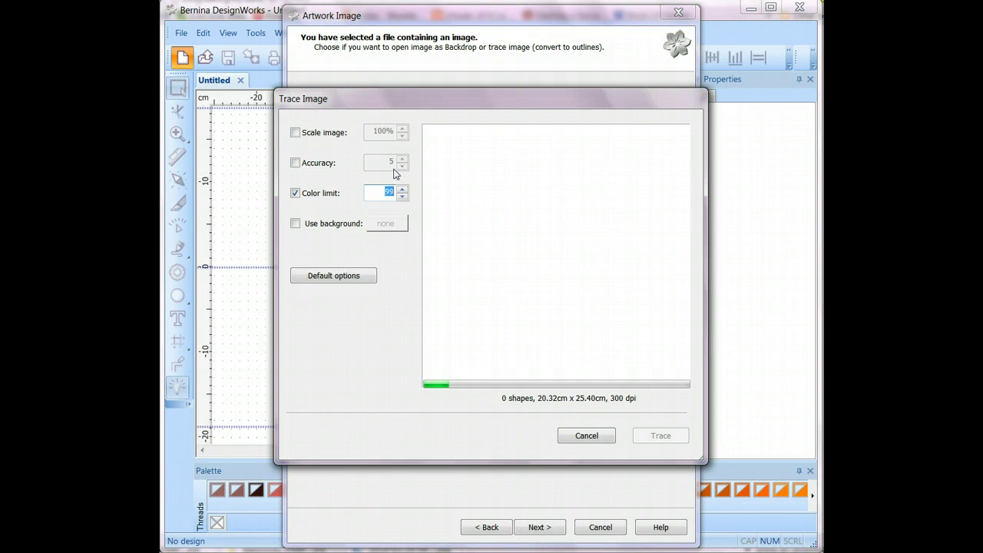
left_click(391, 170)
type("5")
left_click(361, 244)
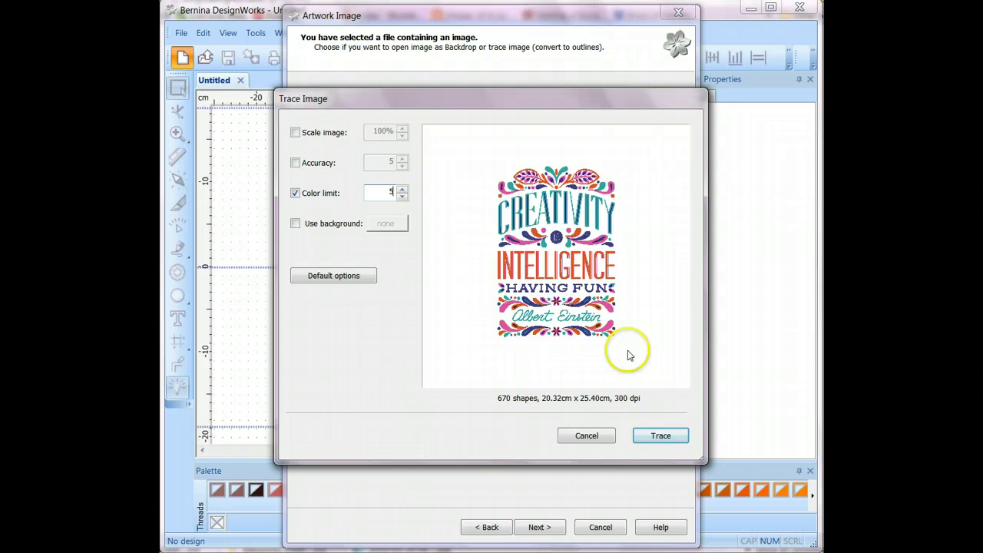
left_click(683, 435)
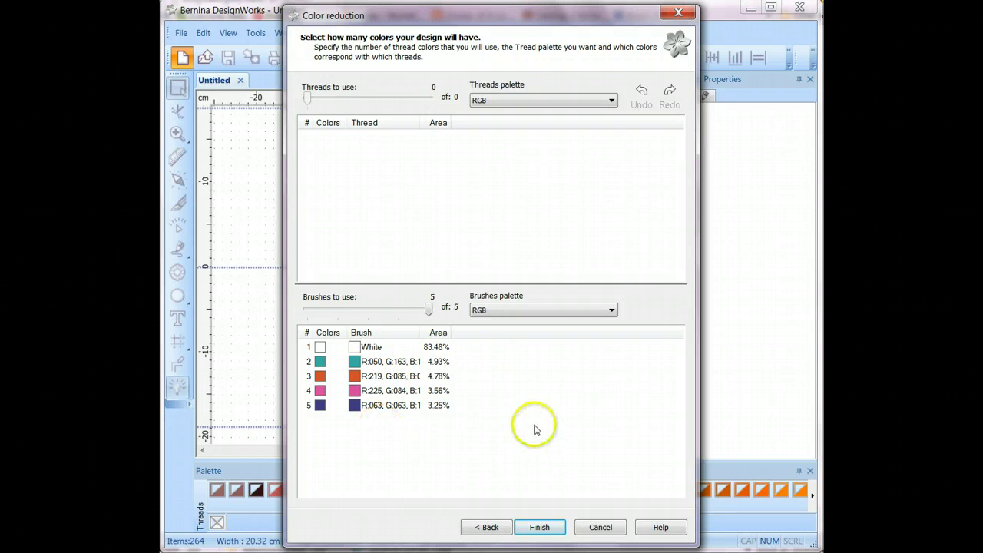
left_click(539, 527)
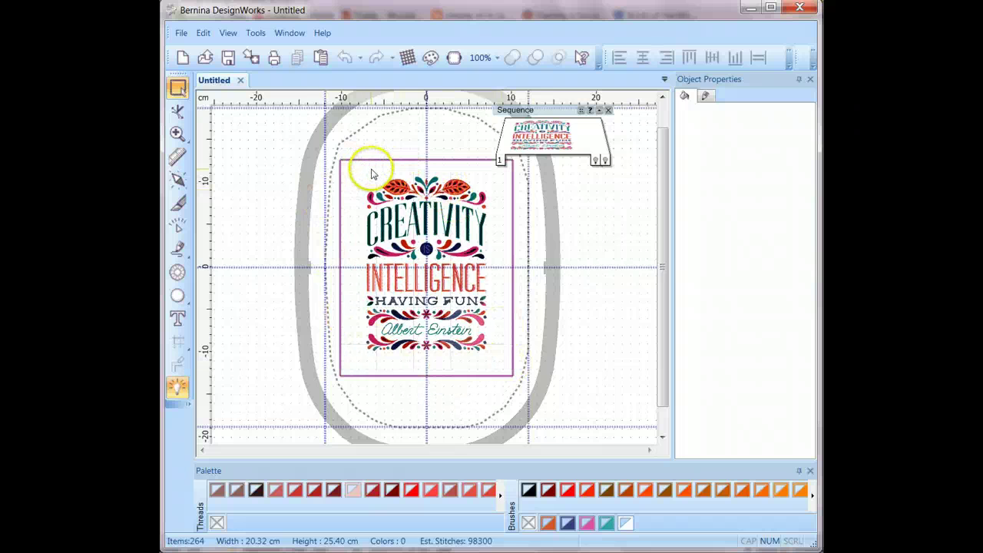
Select the entire traced design with its background and enlarge it proportionally to about 27.7 x 34.6 cm
left_click(319, 209)
left_click(370, 168)
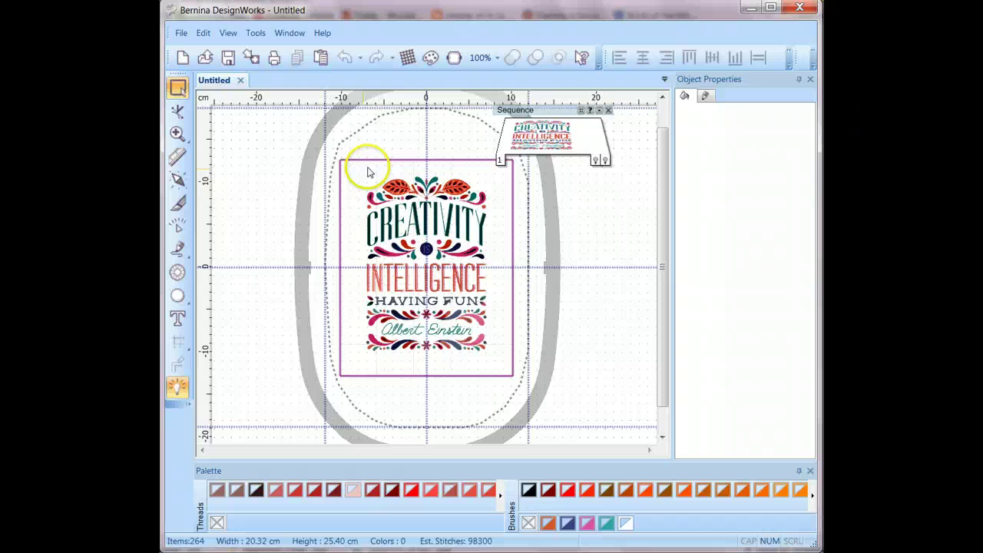
left_click(248, 176)
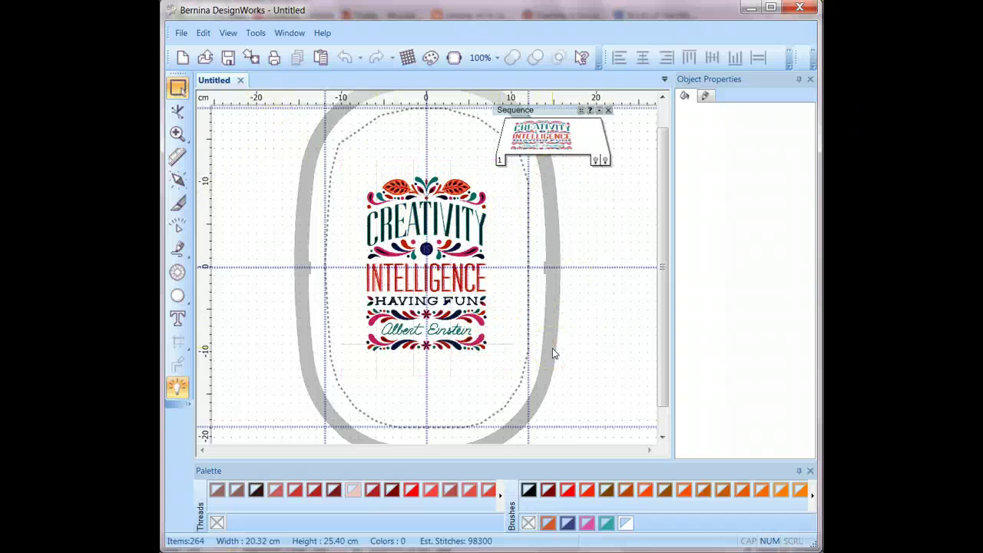
left_click(351, 219)
left_click_drag(291, 143, 585, 435)
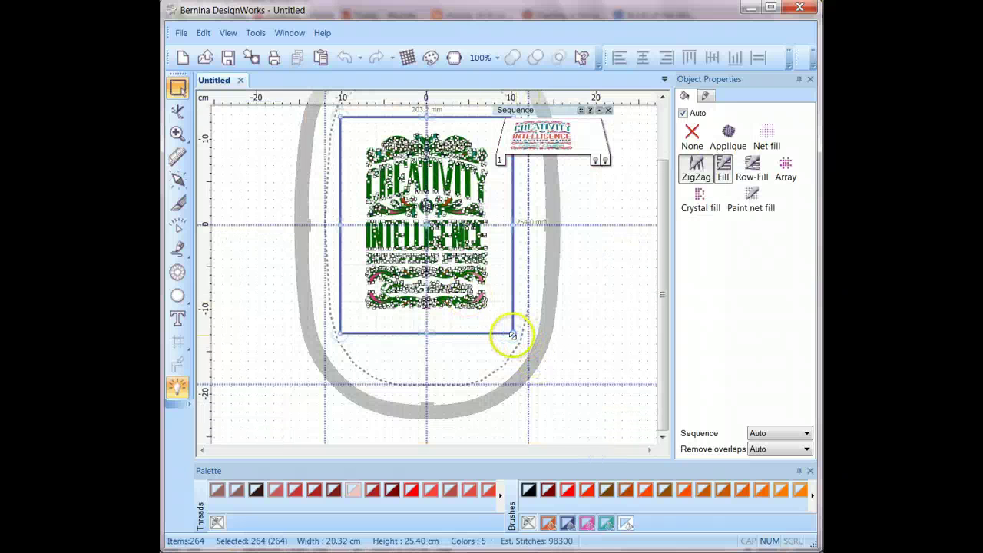
left_click_drag(512, 339, 578, 410)
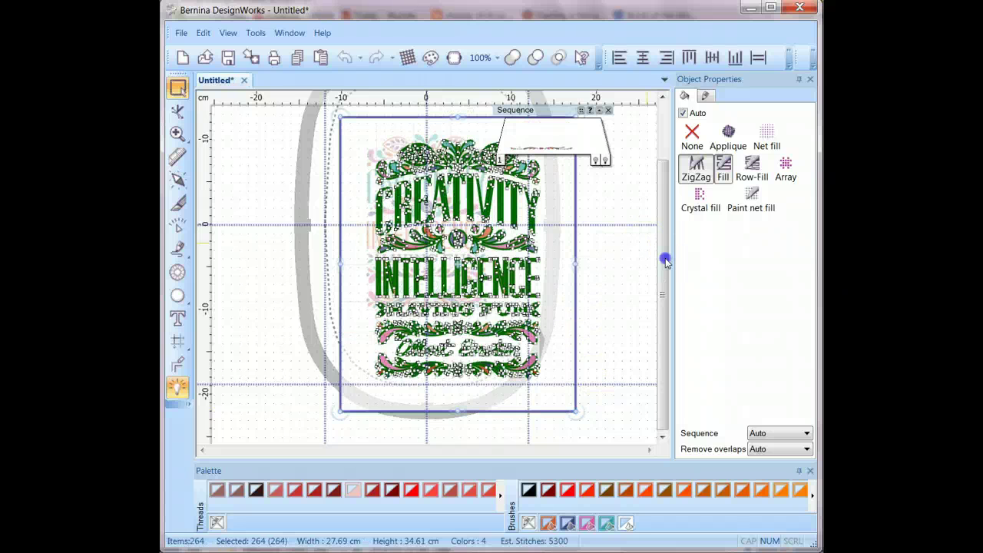
Select all the lettering and ornaments without the background rectangle and move them to the center of the hoop
scroll(664, 259, "up", 1)
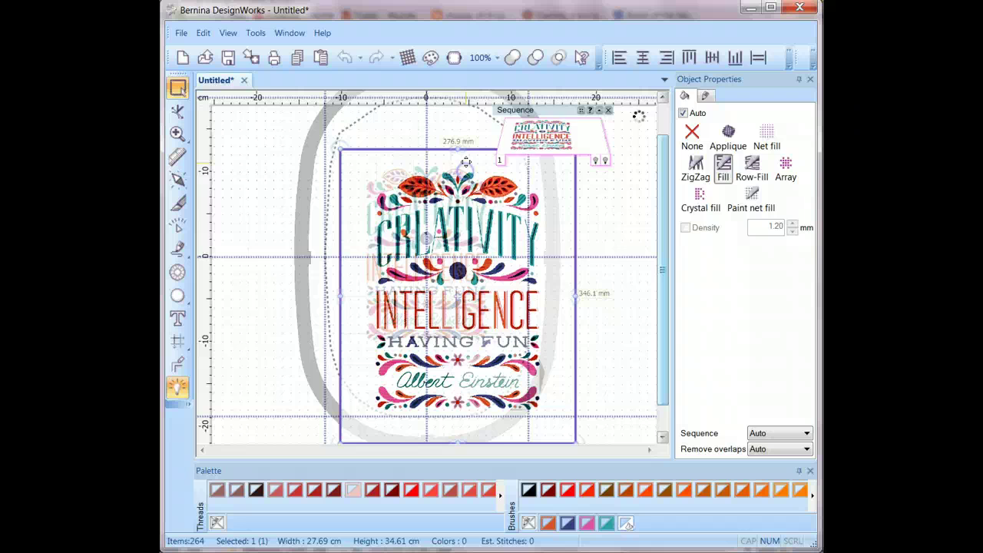
left_click(281, 175)
left_click_drag(332, 163, 606, 415)
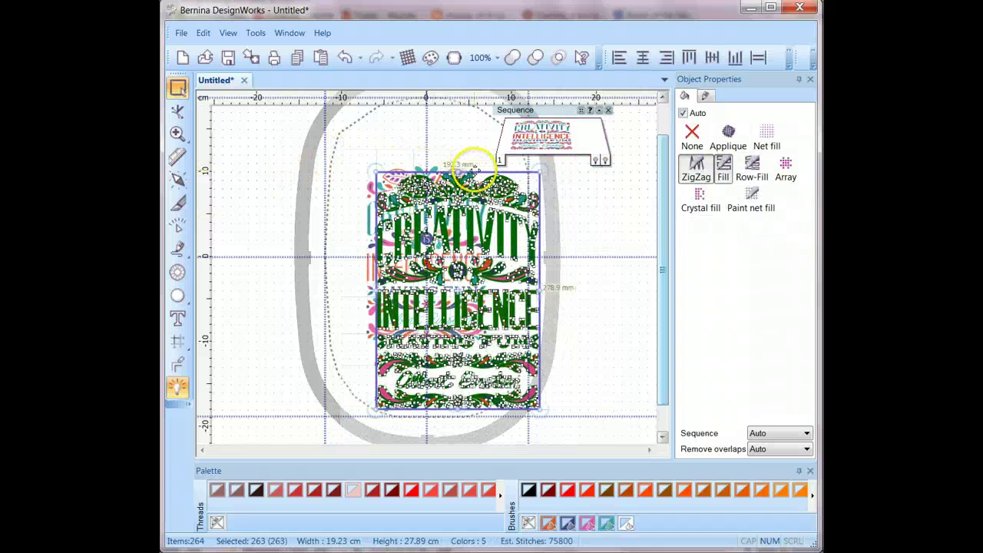
left_click_drag(463, 175, 443, 144)
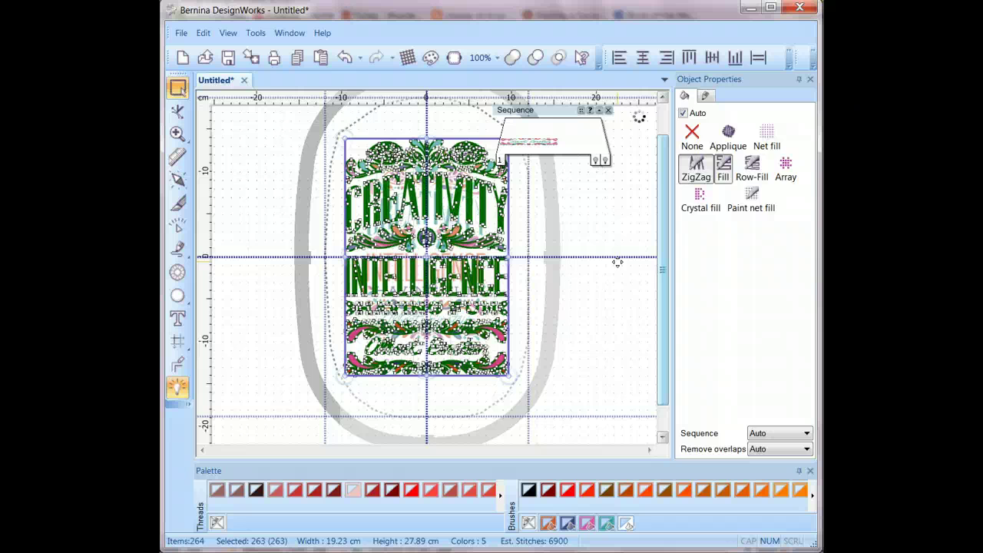
left_click(622, 266)
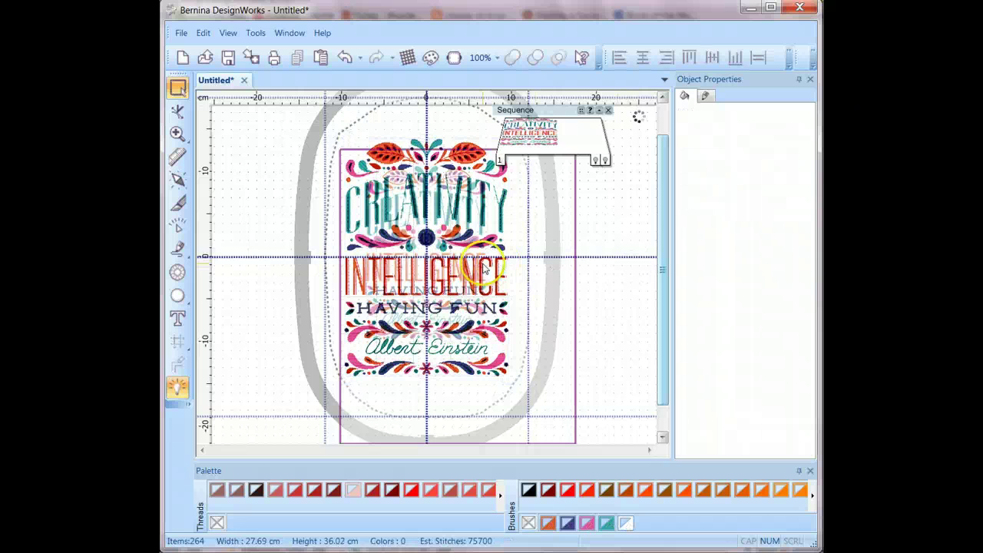
Delete the large white background rectangle behind the design
left_click(553, 311)
left_click(557, 275)
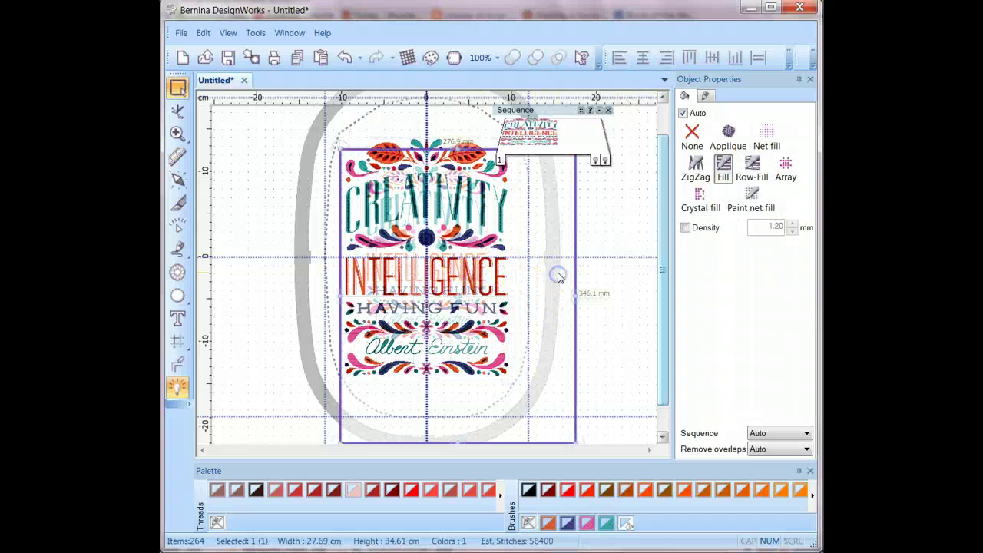
key("Delete")
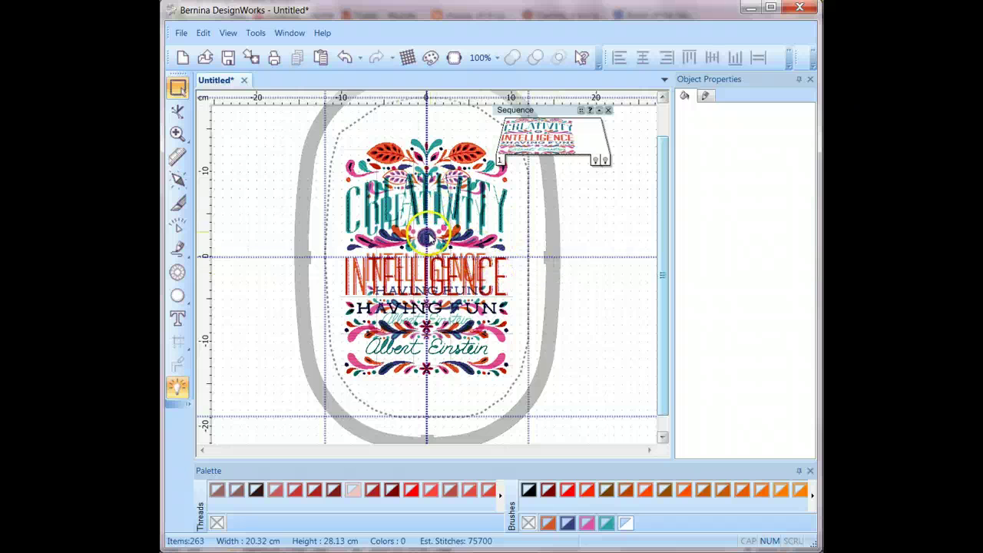
Hide the backdrop poster image so only the traced embroidery remains on the hoop
left_click(425, 236)
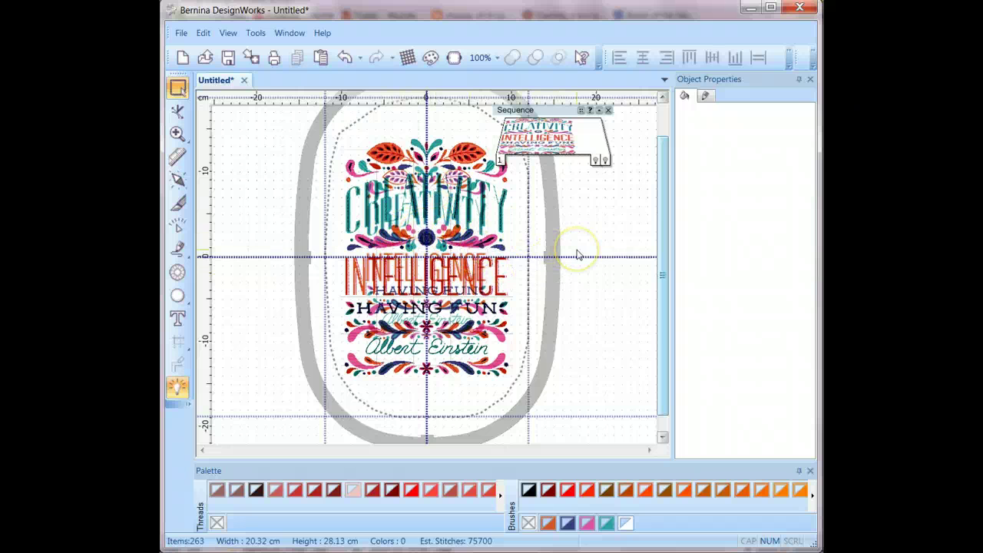
left_click(228, 35)
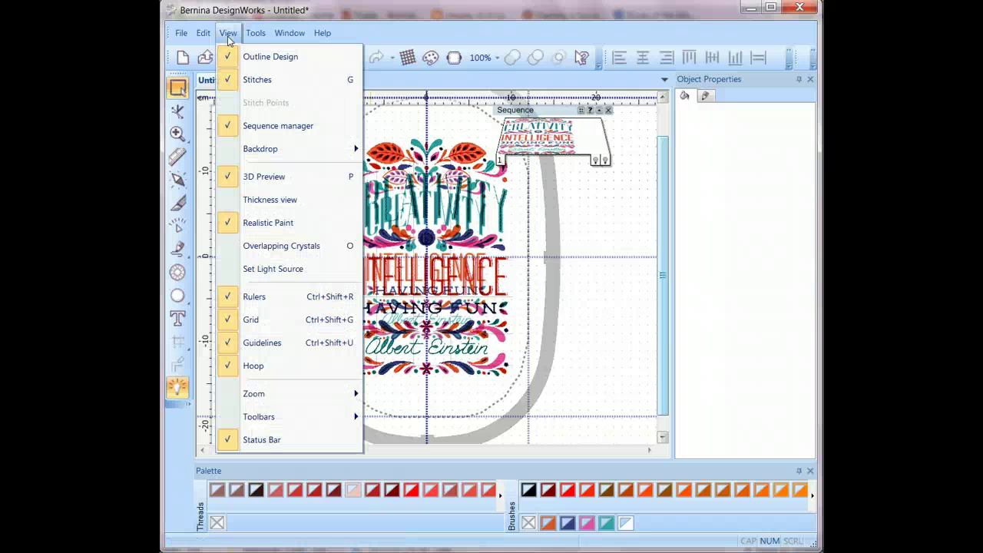
mouse_move(274, 148)
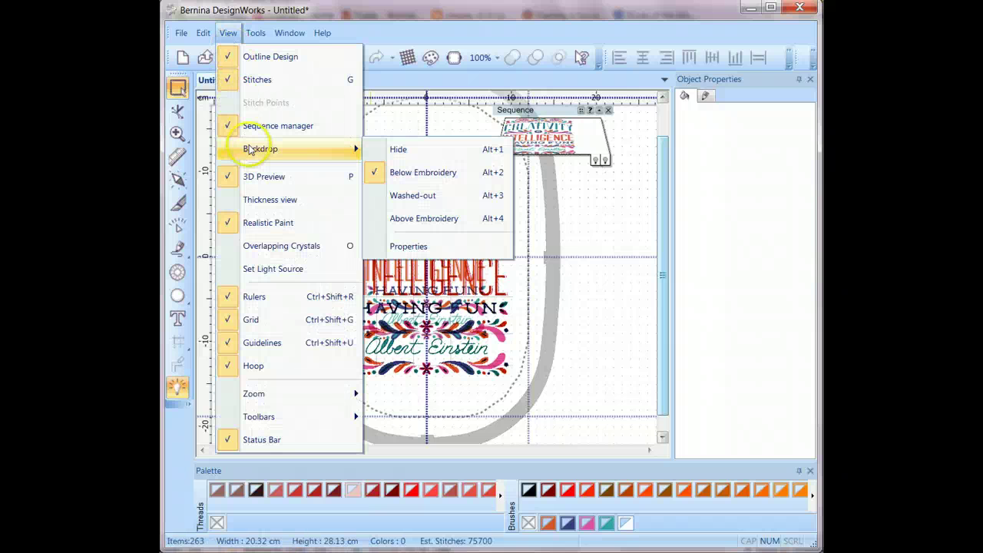
left_click(464, 153)
left_click(446, 134)
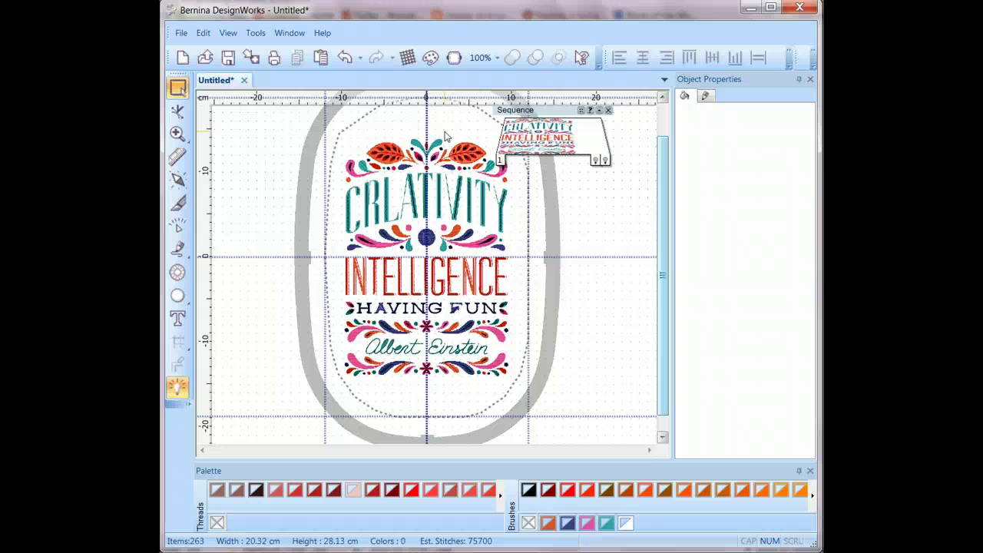
Trim the loop shape of the letter l out of the teal "Albert" lettering
left_click(177, 133)
left_click_drag(367, 343, 434, 369)
left_click(361, 307)
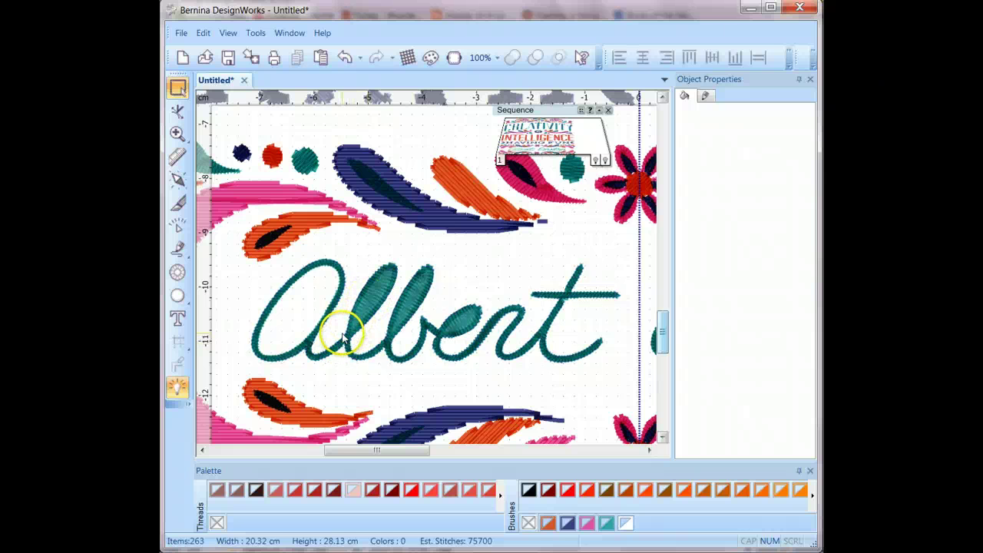
left_click(377, 305)
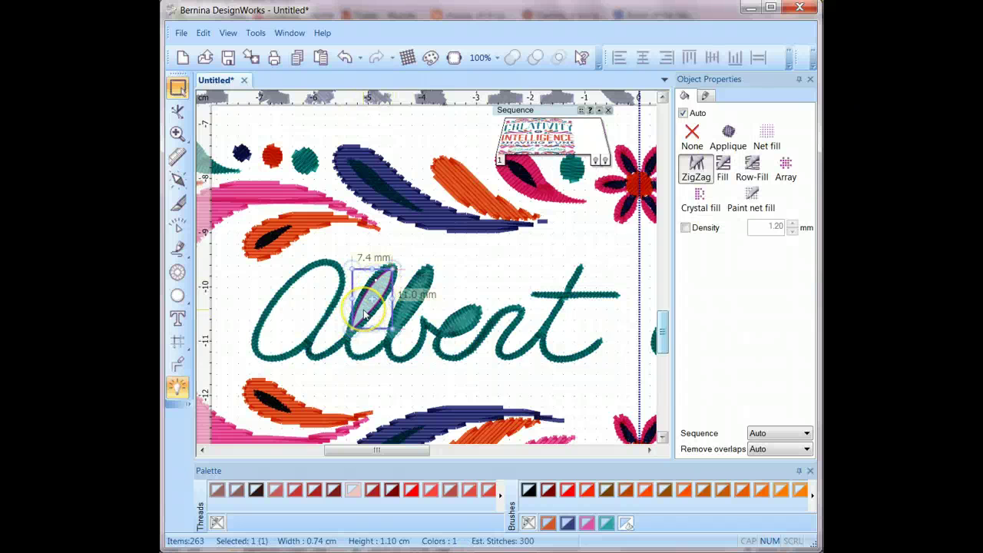
left_click(323, 359, "ctrl")
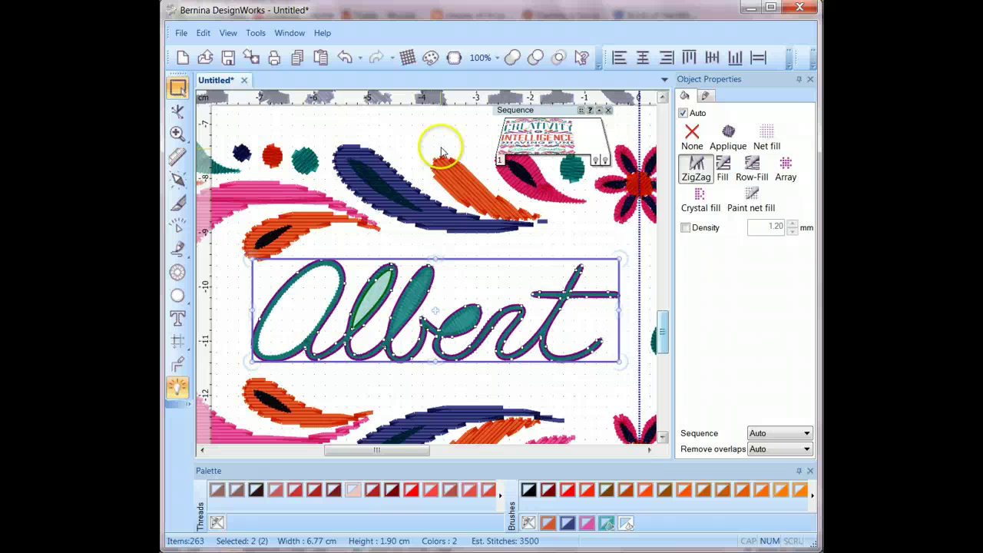
left_click(535, 59)
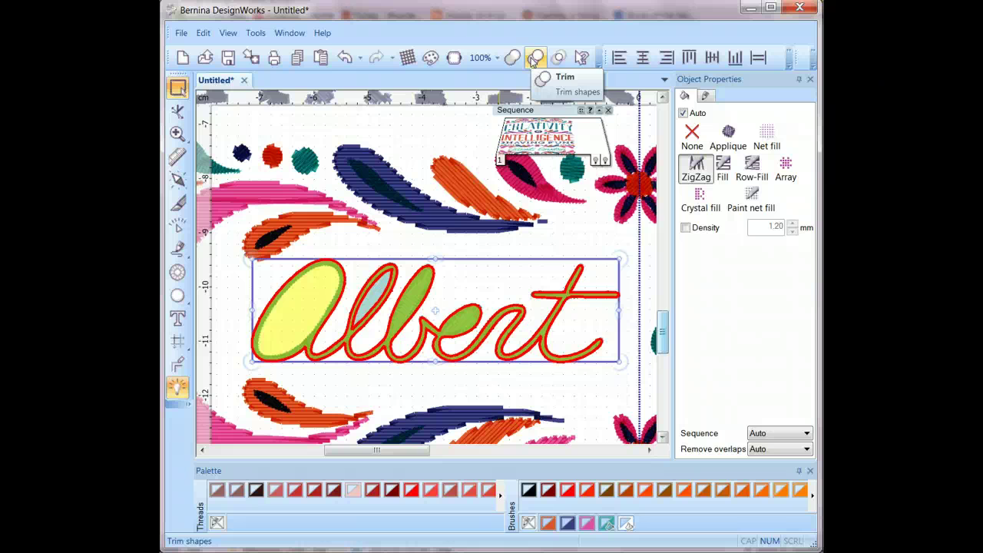
left_click(535, 59)
left_click(493, 127)
left_click(405, 388)
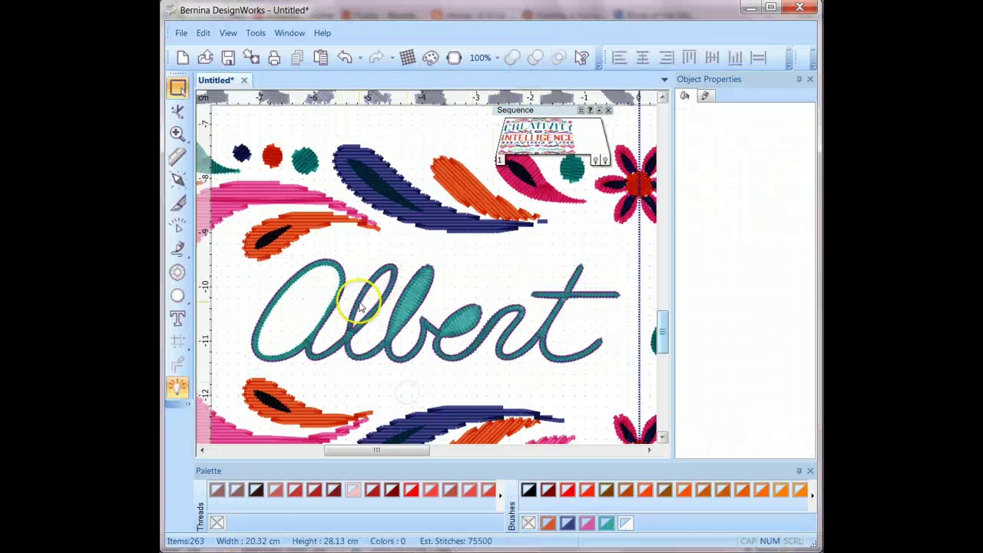
Trim the inner loop shapes of the b and e together out of the "Albert" lettering
left_click(420, 298)
left_click(453, 314, "ctrl")
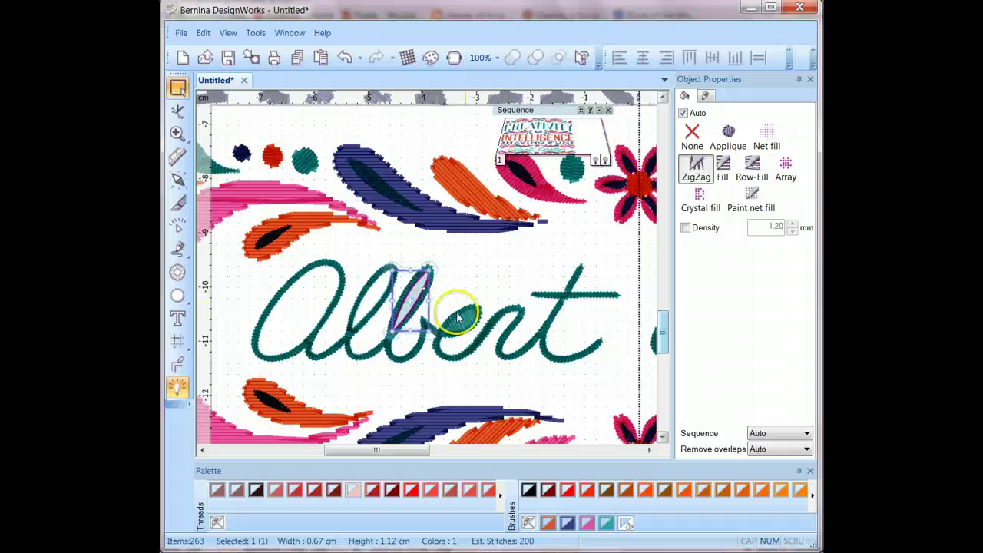
left_click(411, 361, "ctrl")
left_click(535, 58)
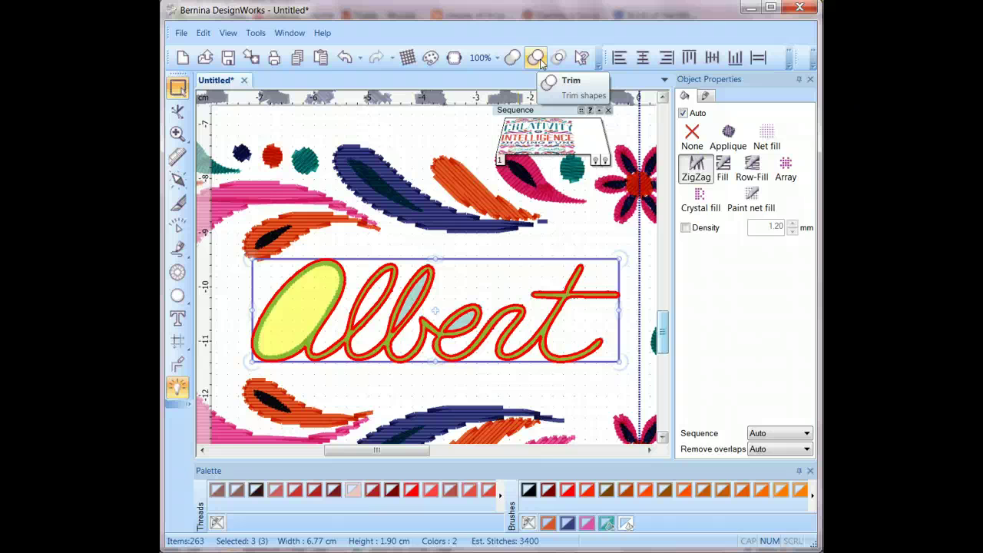
left_click(538, 59)
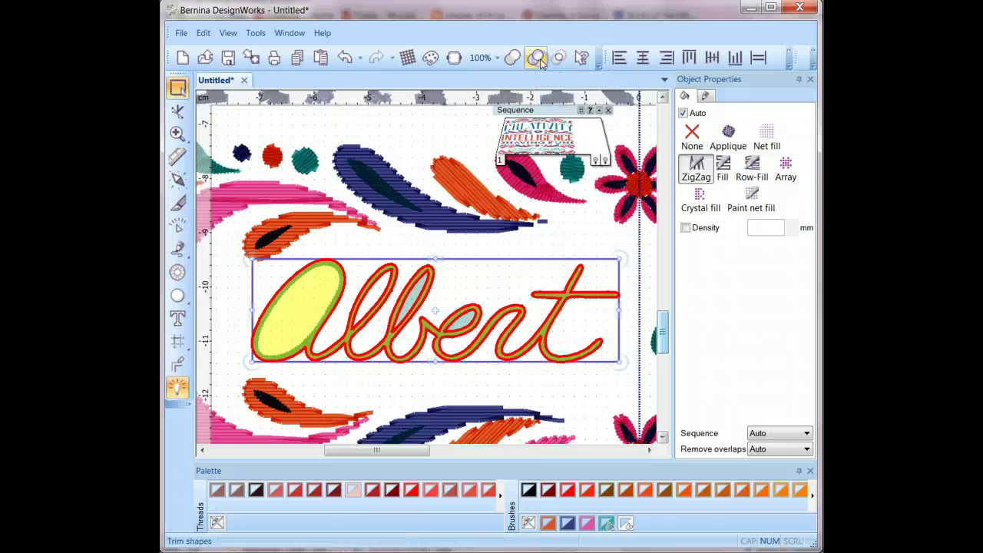
left_click(402, 394)
Trim the inner oval of the capital A out of the "Albert" lettering and deselect it
left_click(313, 296)
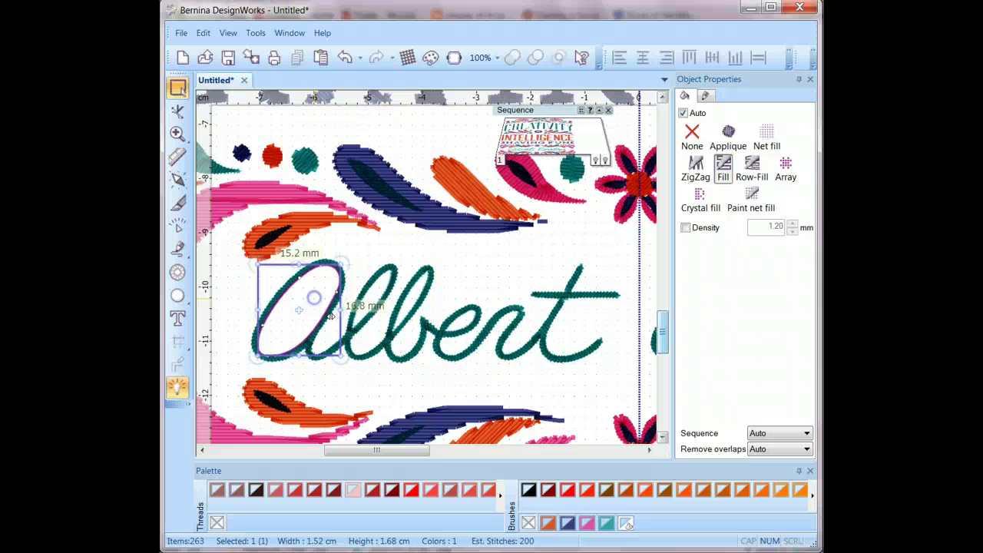
left_click(369, 361, "ctrl")
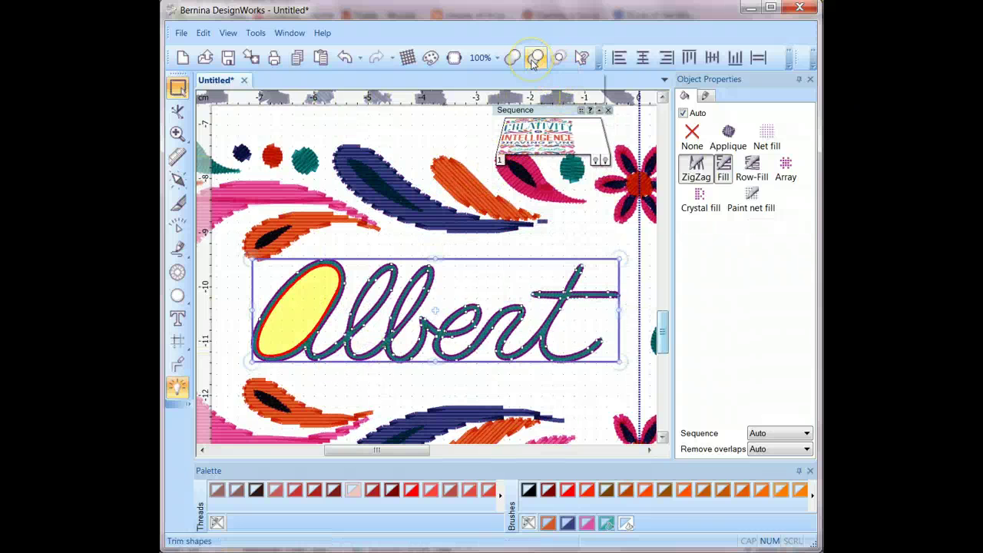
left_click(535, 59)
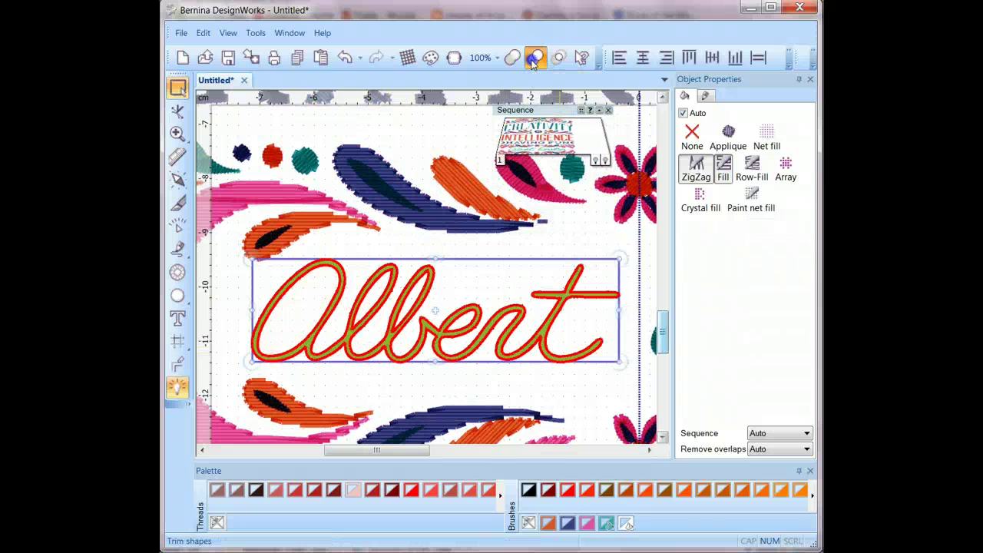
left_click(364, 384)
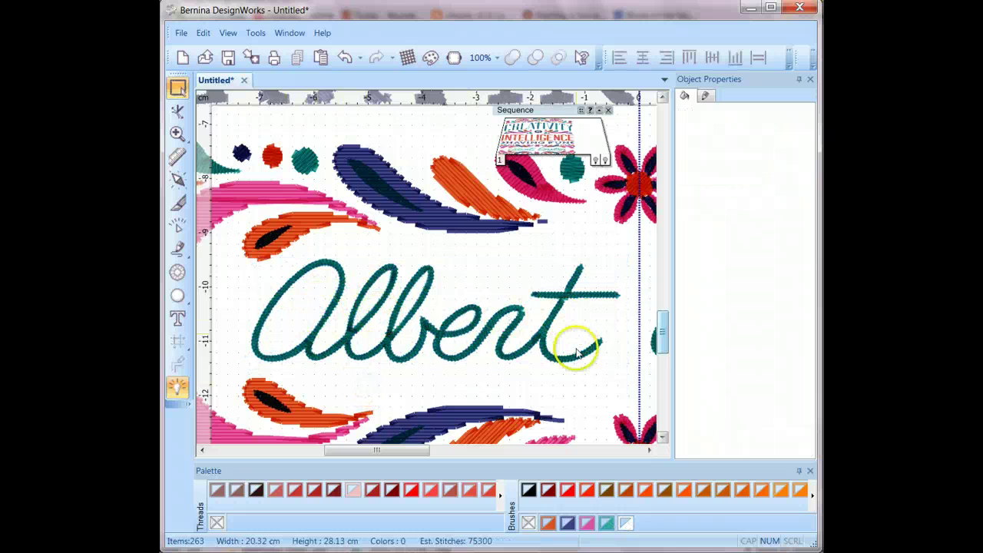
Change the teal letter E in CREATIVITY to a ZigZag fill
scroll(576, 354, "down", 3)
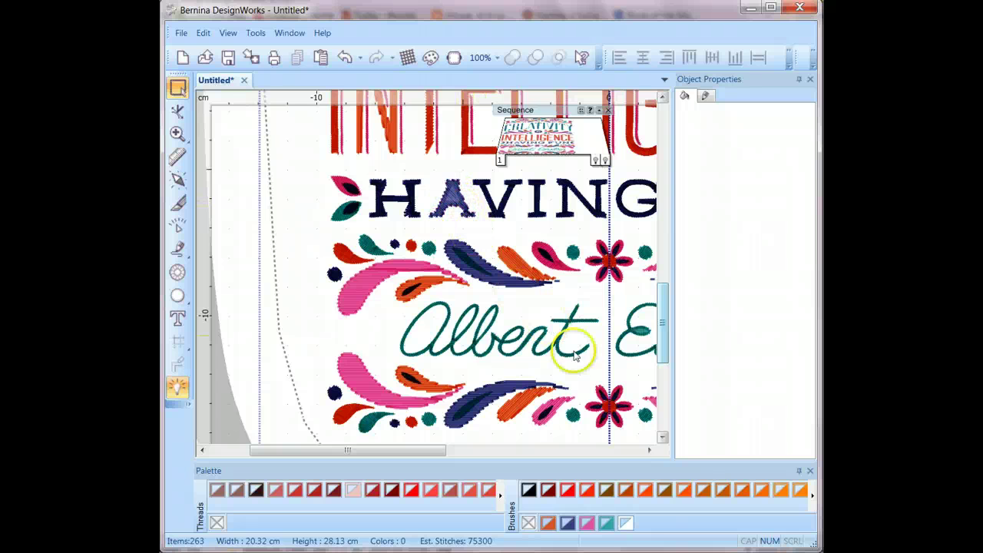
left_click_drag(414, 453, 496, 457)
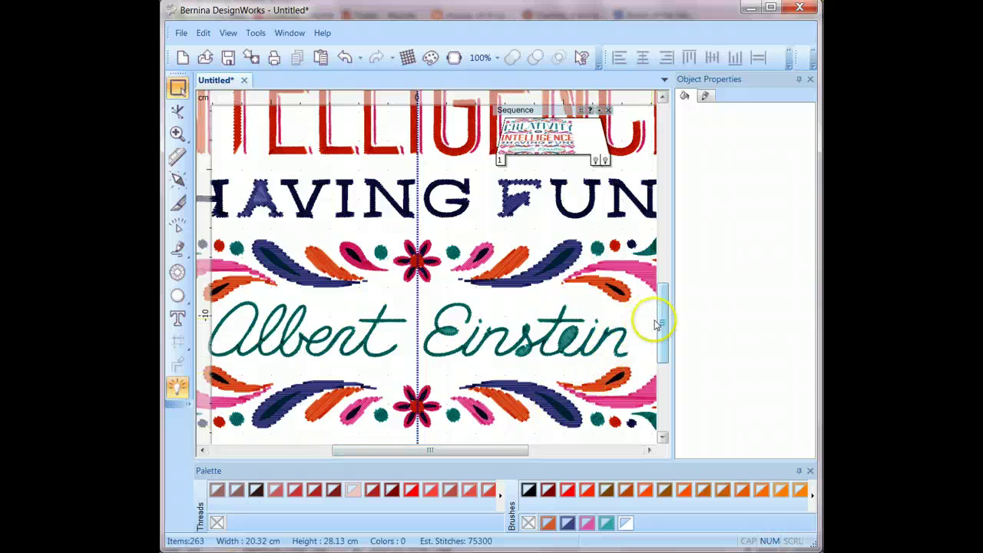
left_click_drag(660, 328, 669, 225)
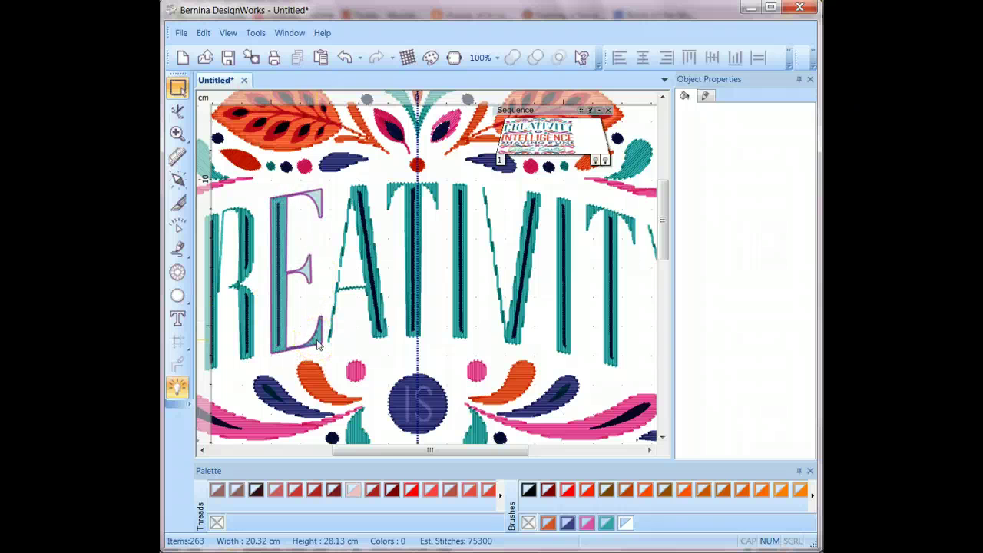
left_click(318, 345)
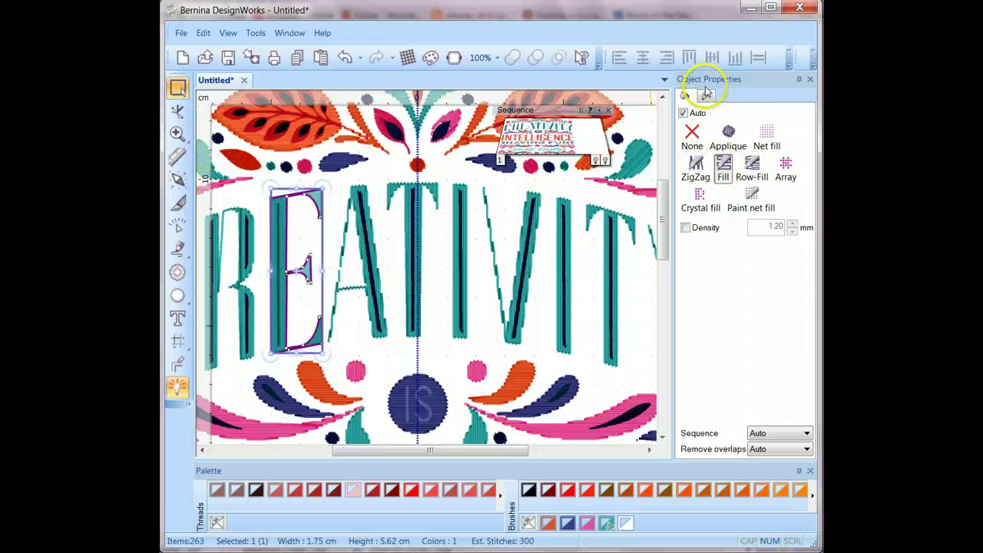
left_click(696, 177)
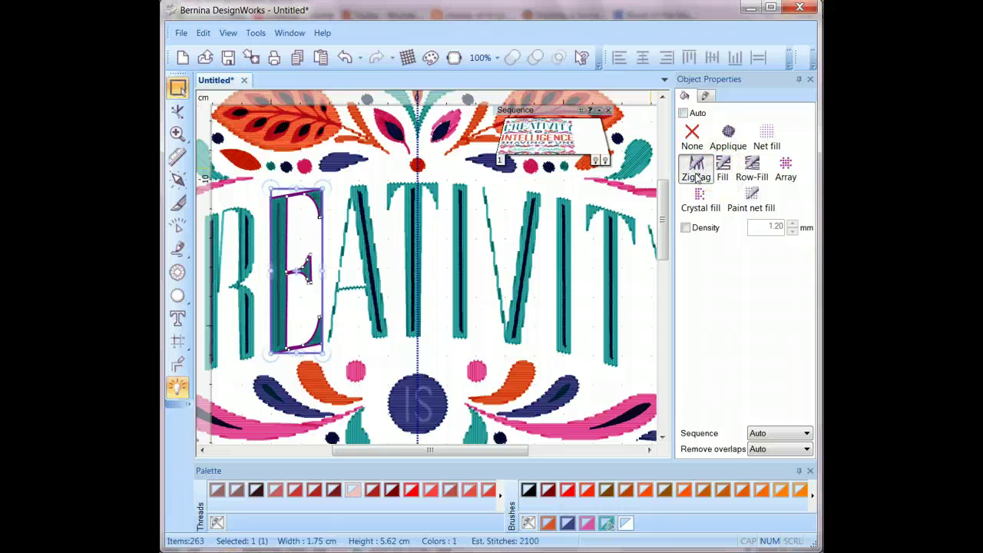
left_click(349, 180)
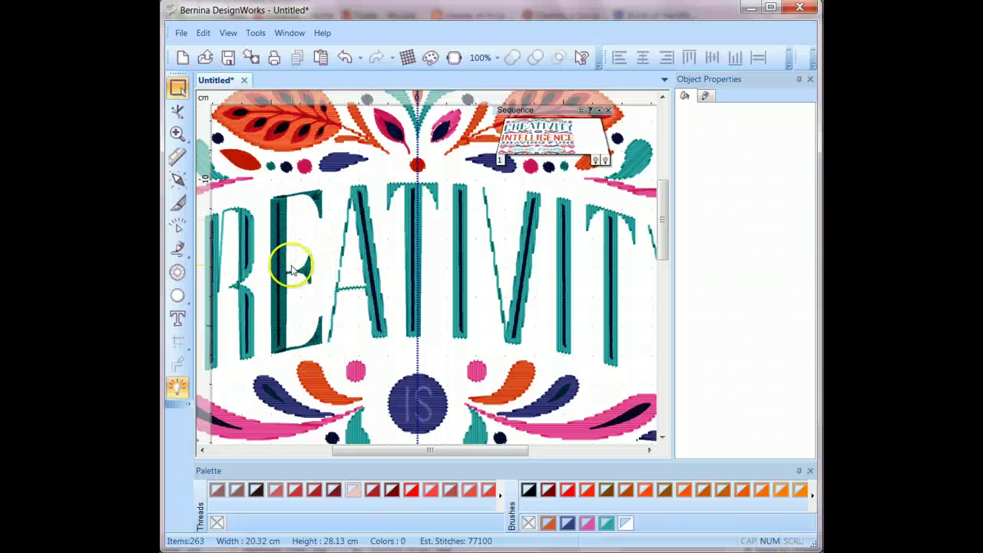
Apply the ZigZag fill to the A, the first T and the first I of CREATIVITY
left_click(375, 246)
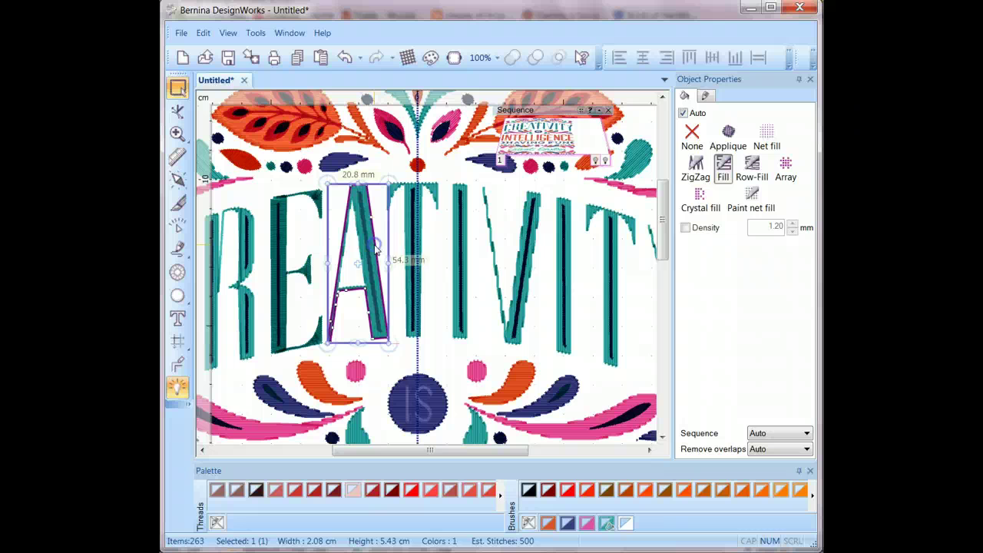
left_click(695, 164)
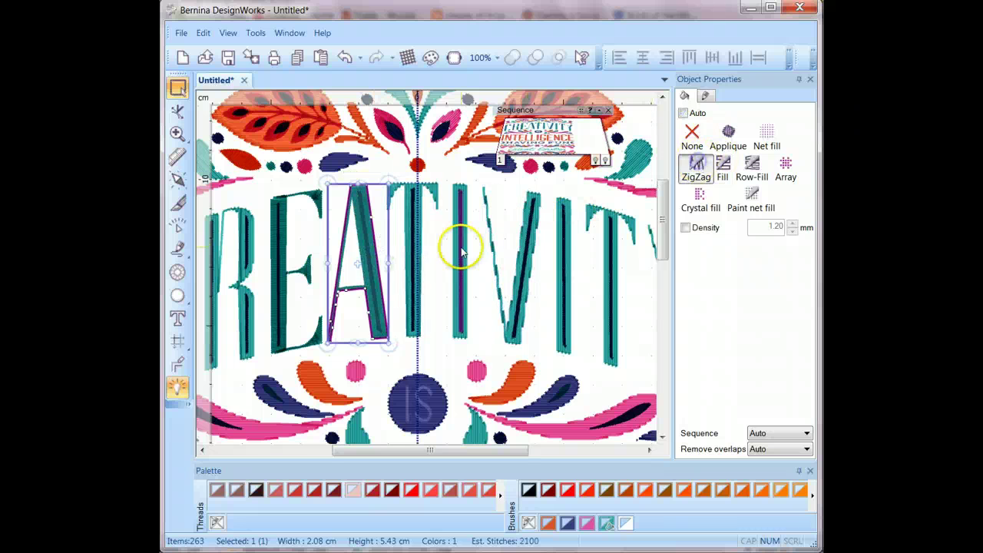
left_click(417, 286)
left_click(696, 164)
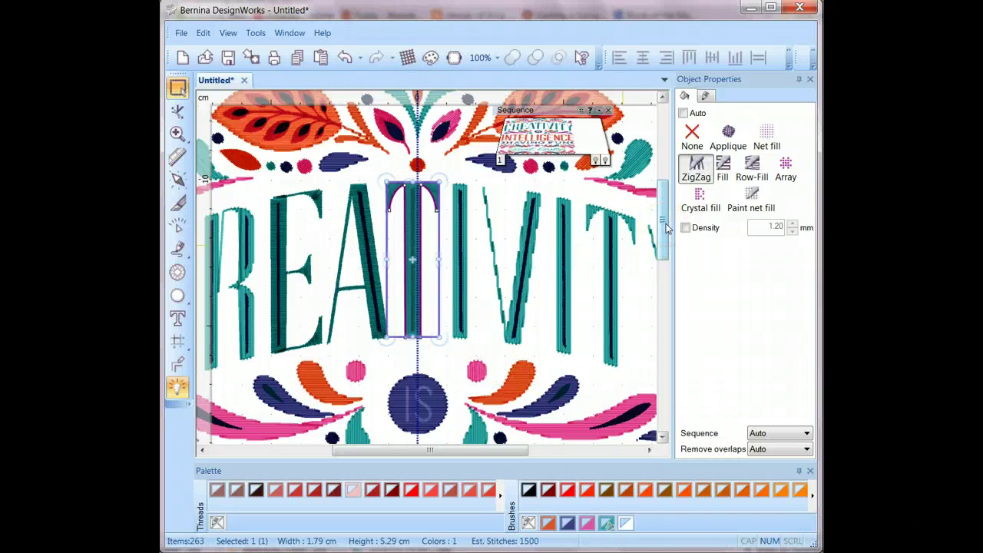
left_click(463, 284)
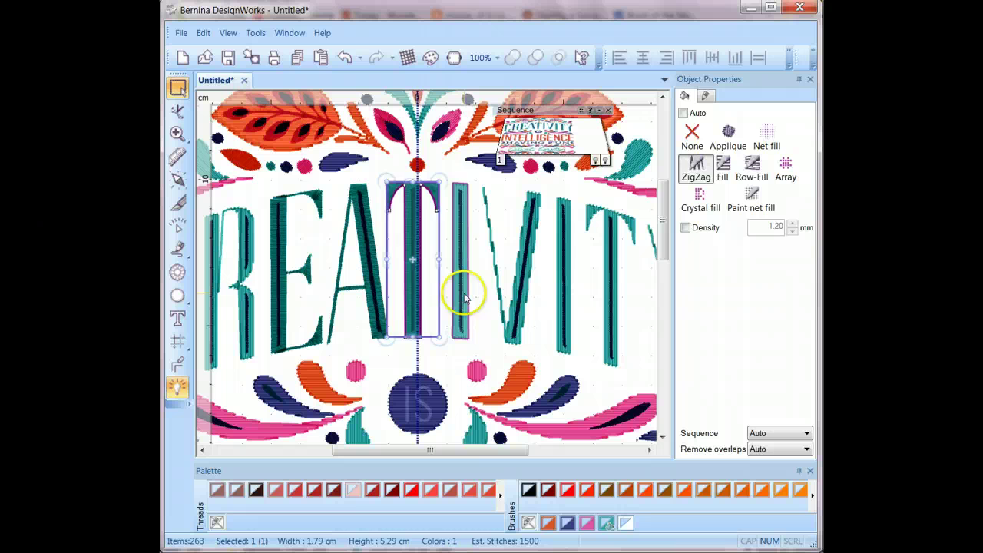
left_click(696, 165)
Apply the ZigZag fill to the V, the R and the second I of CREATIVITY
left_click(530, 281)
left_click(696, 165)
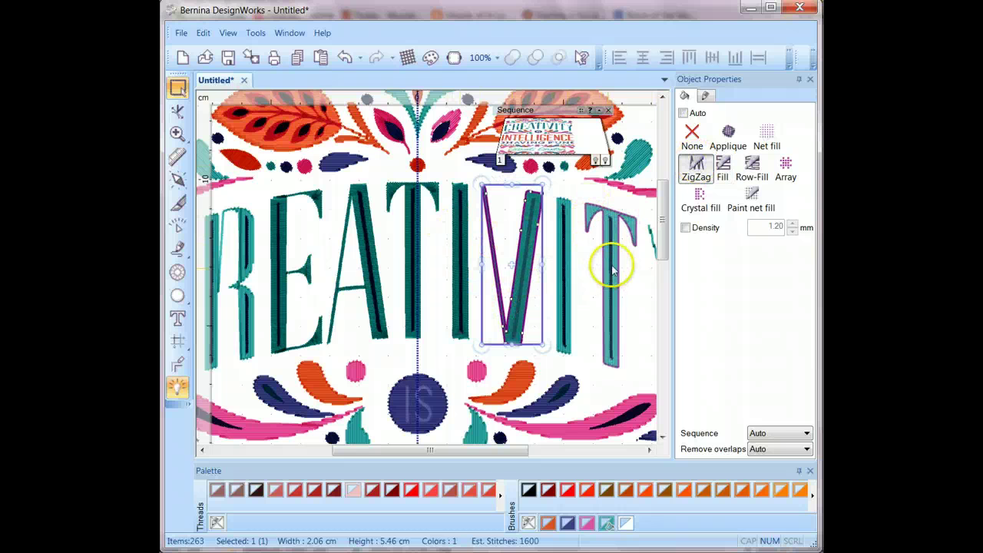
left_click(246, 241)
left_click(696, 167)
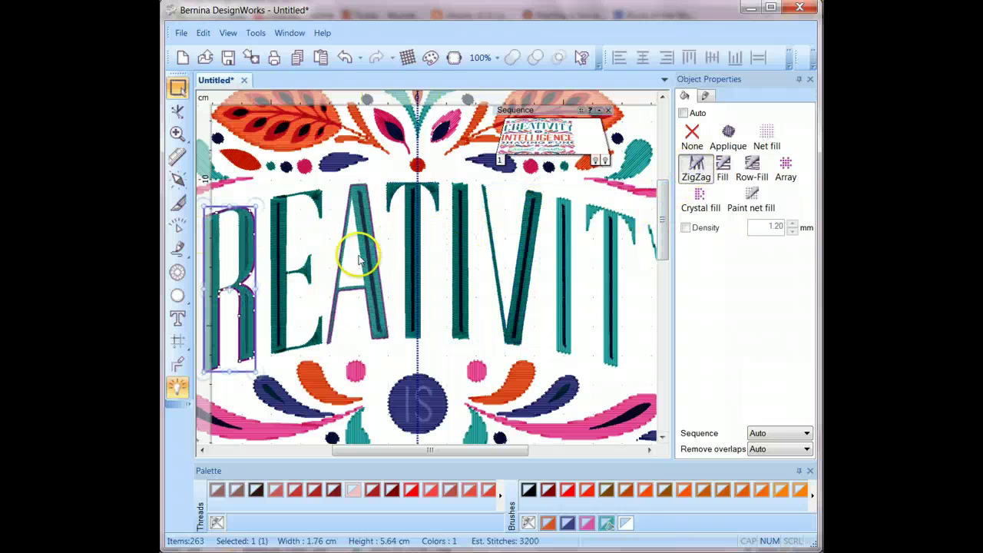
left_click(566, 270)
left_click(696, 166)
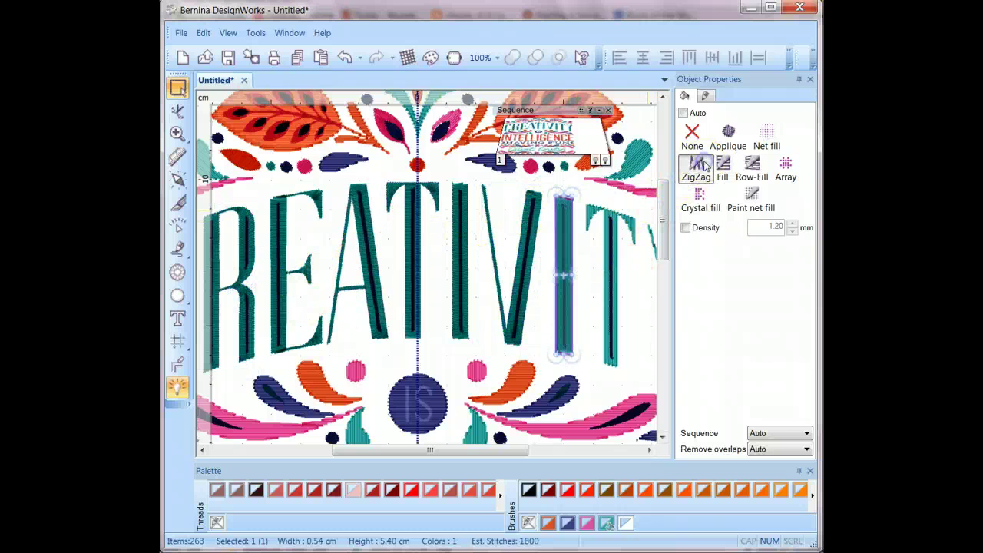
left_click(530, 349)
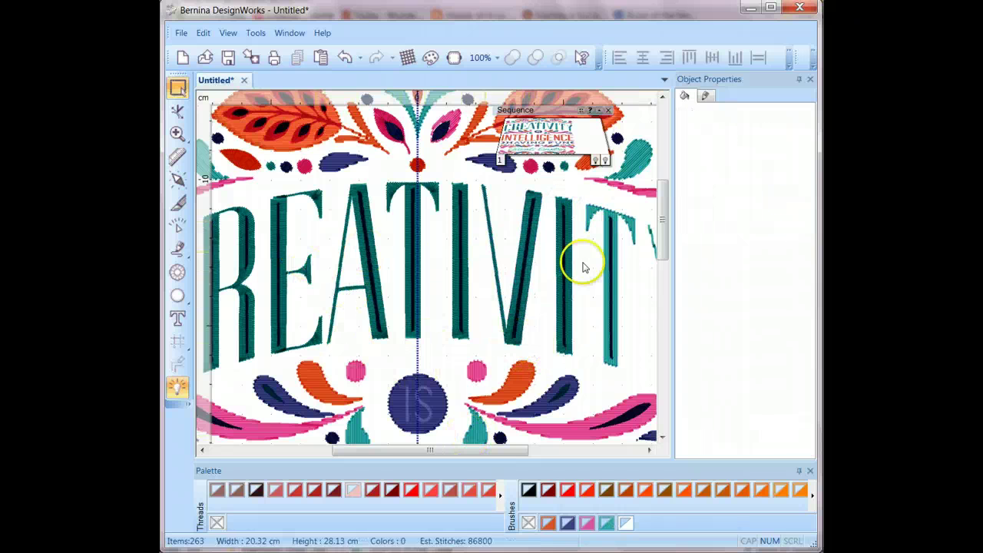
Check which fill type the letters of INTELLIGENCE use by selecting an L and the first E
left_click_drag(664, 219, 662, 272)
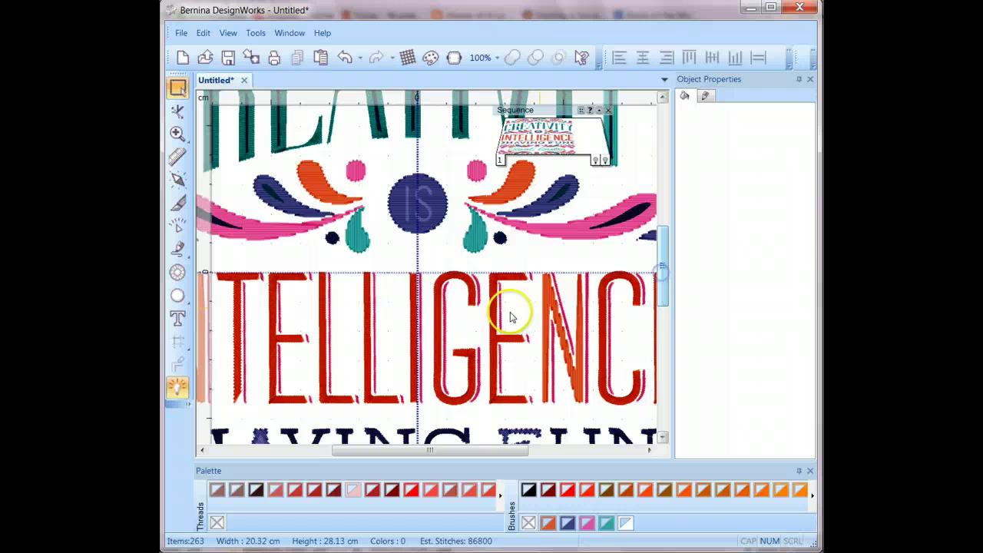
left_click(369, 379)
left_click(274, 376)
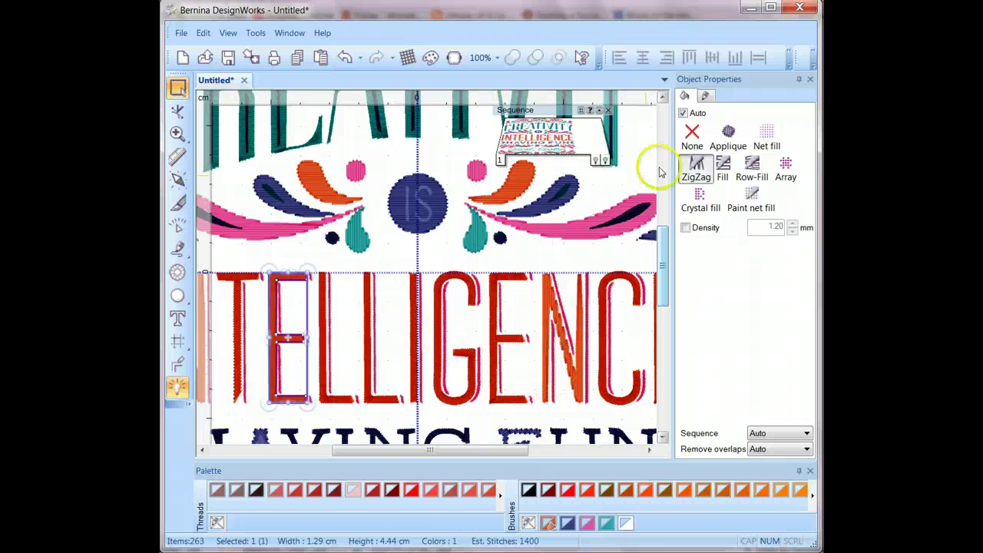
left_click_drag(665, 265, 667, 222)
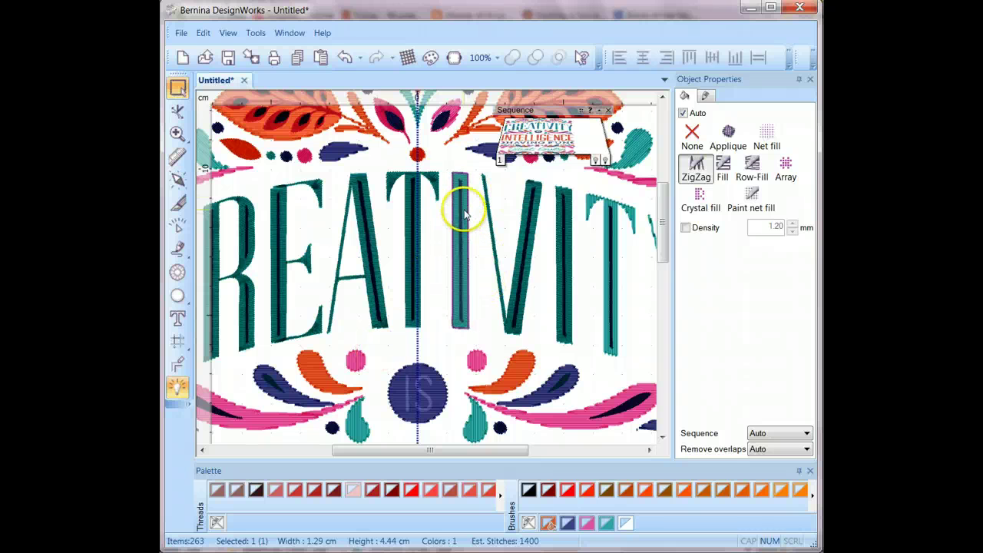
Apply the ZigZag fill to the last T of CREATIVITY
left_click(465, 179)
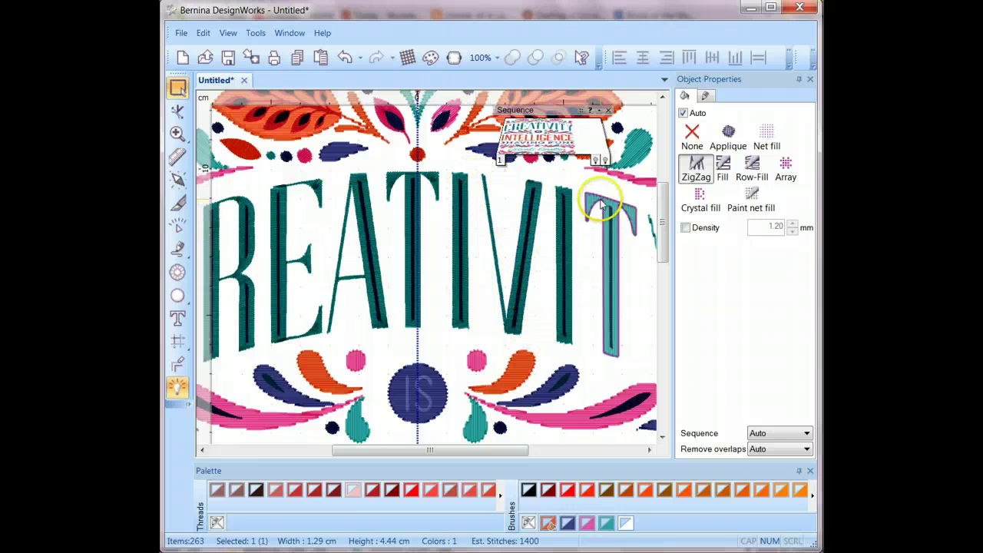
left_click(631, 218)
left_click(722, 168)
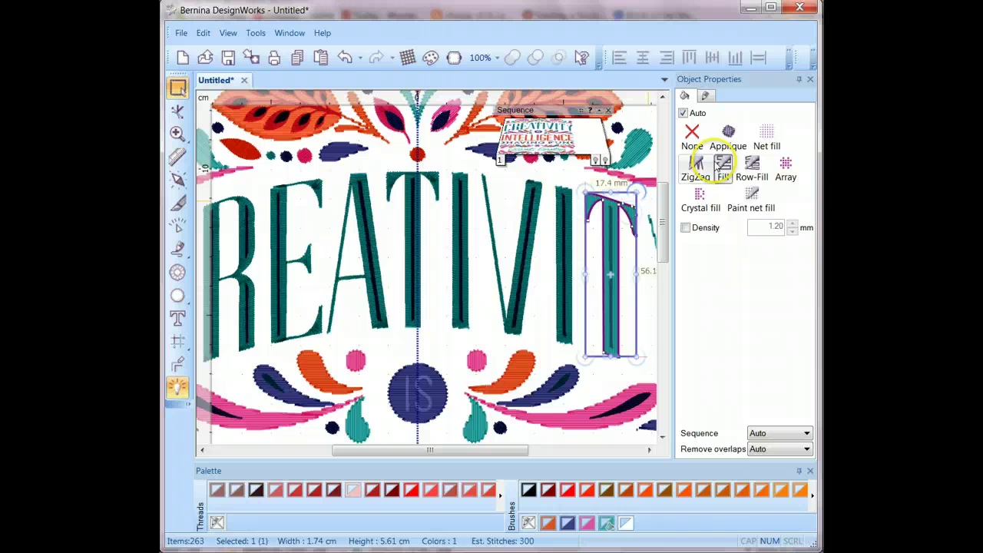
left_click(696, 167)
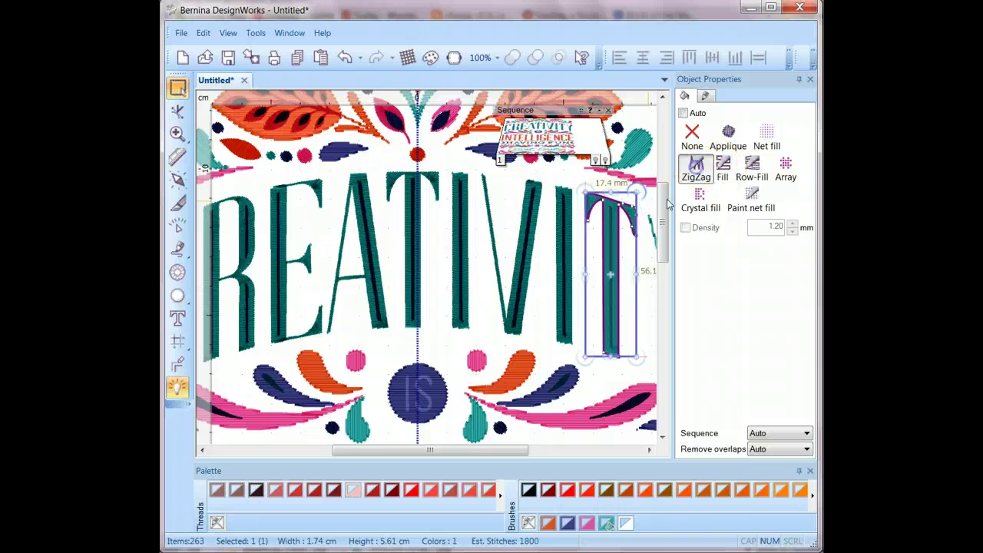
left_click(482, 274)
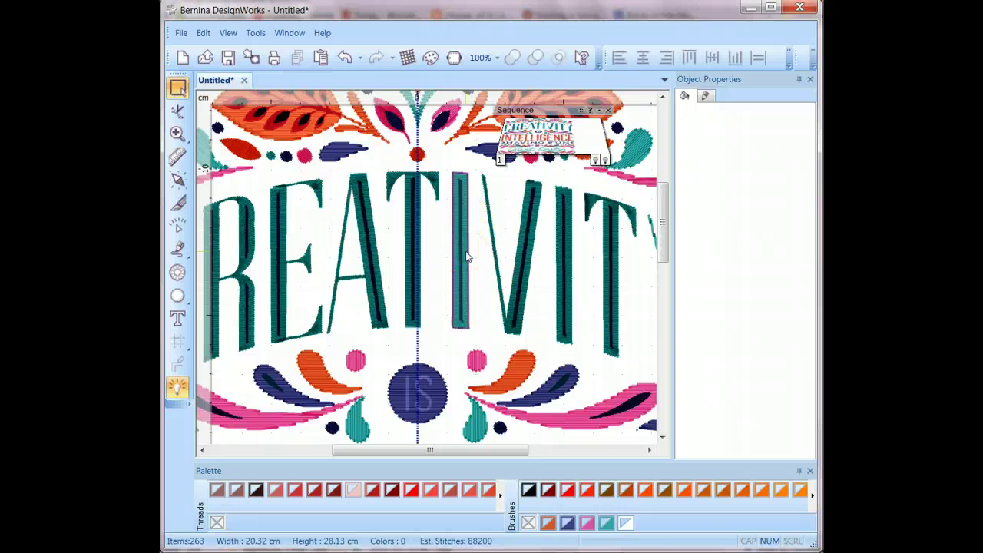
Add a teal outline to the first I, the V and the second I of CREATIVITY
left_click(465, 255)
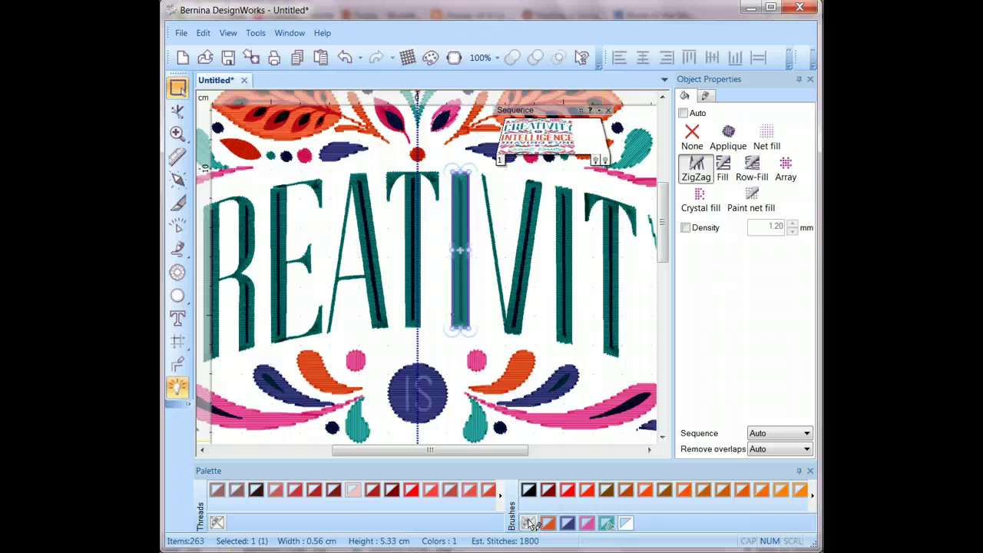
left_click(607, 524)
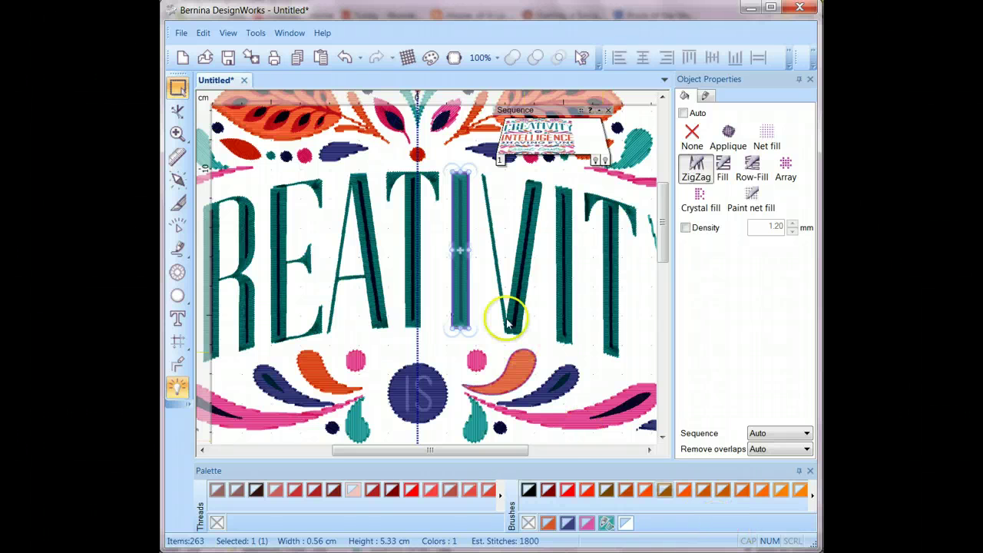
left_click(523, 302)
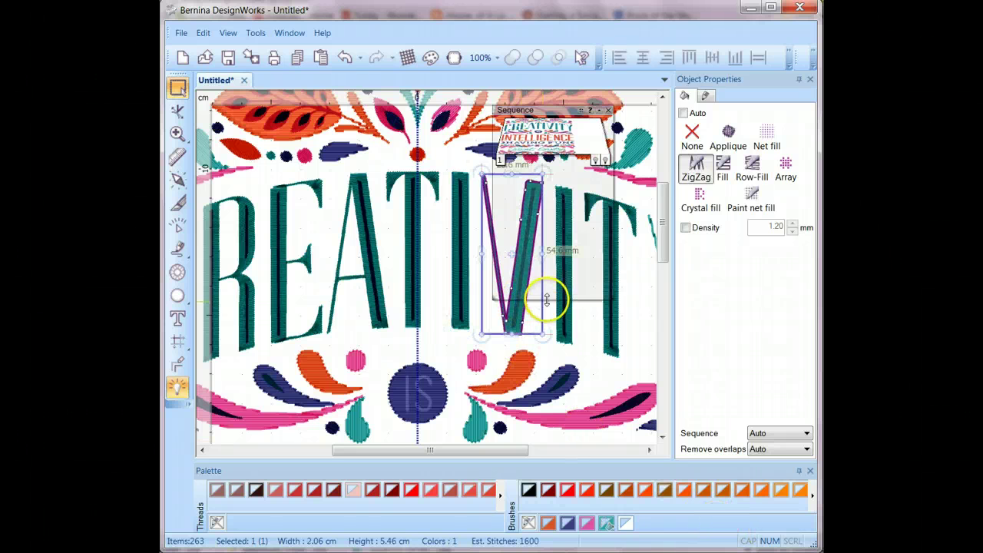
left_click(568, 316, "ctrl")
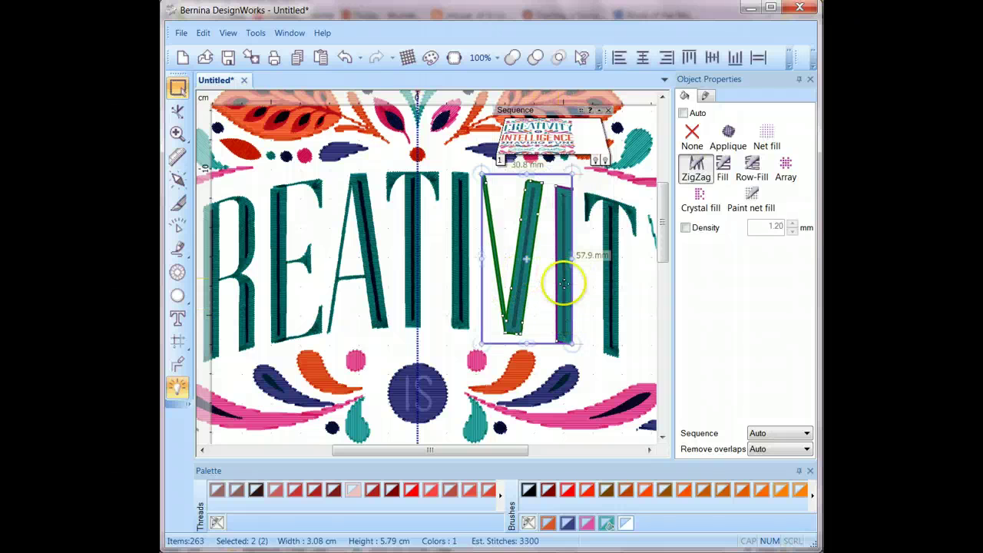
left_click(606, 523)
left_click(702, 522)
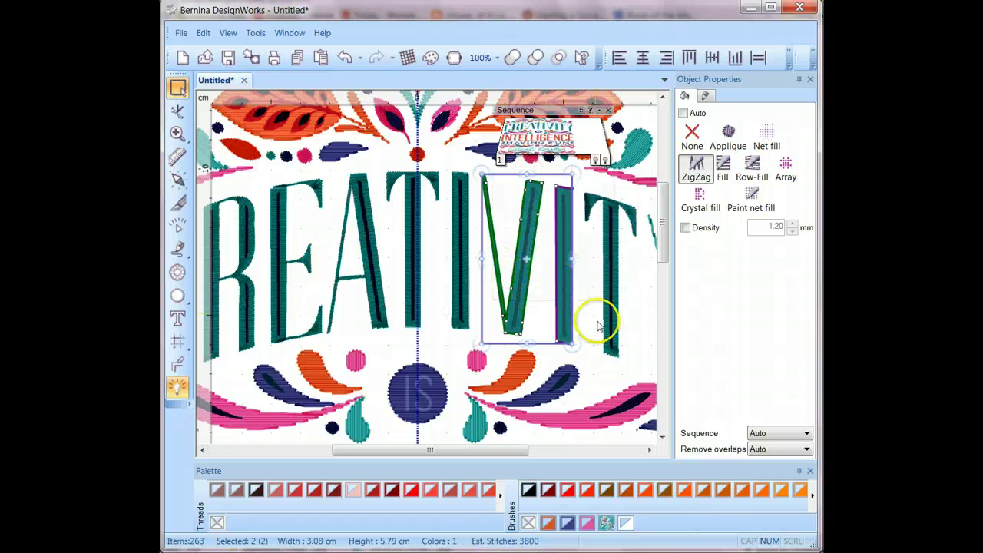
left_click(590, 360)
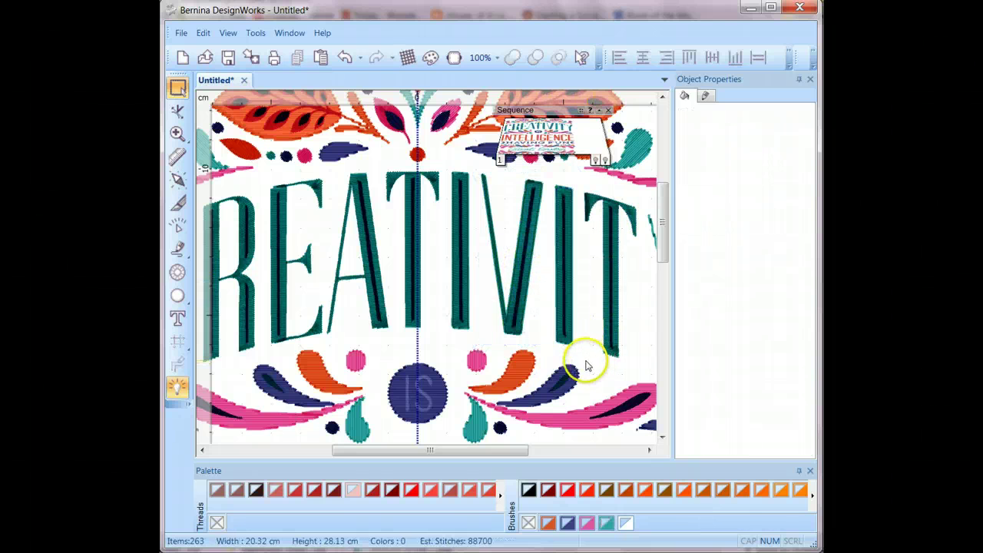
Check the outline properties of the second I in CREATIVITY
left_click(564, 193)
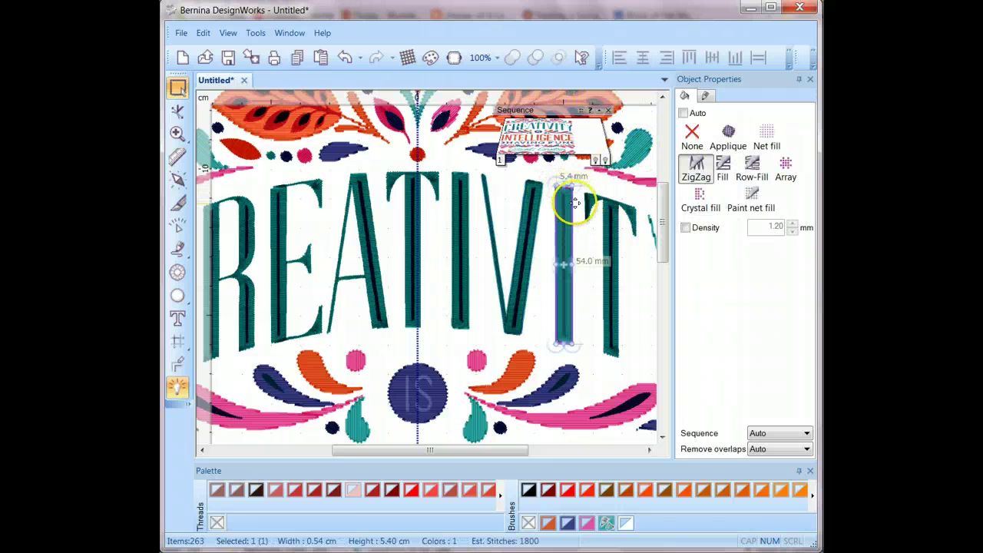
left_click(704, 97)
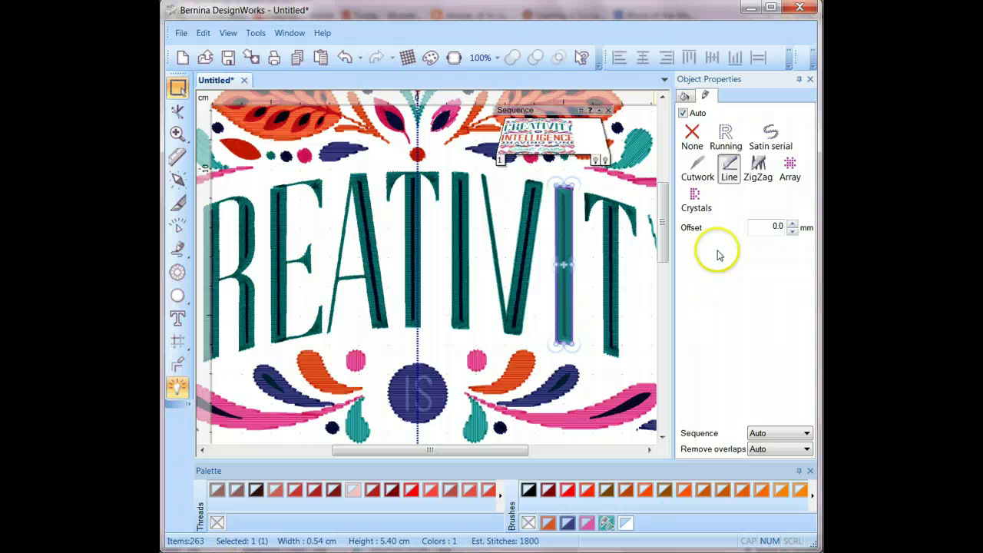
left_click(684, 95)
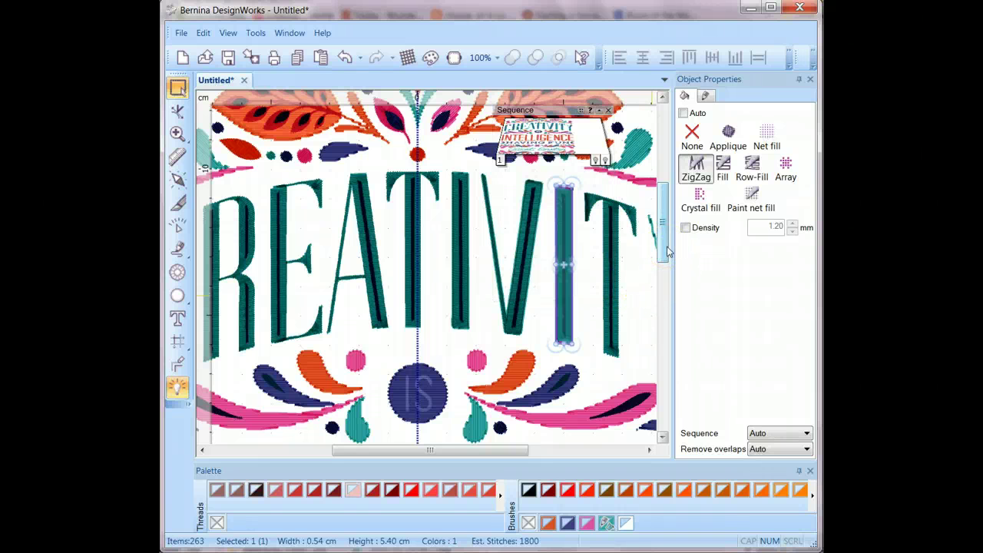
Delete the white leaf-shaped object lying within the right orange leaf above CREATIVITY
left_click_drag(666, 255, 679, 227)
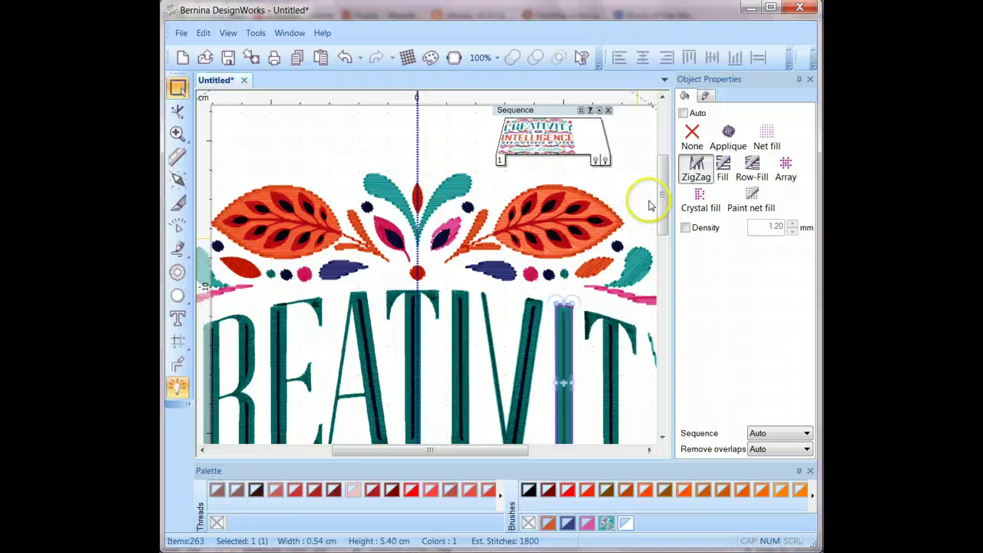
left_click(551, 253)
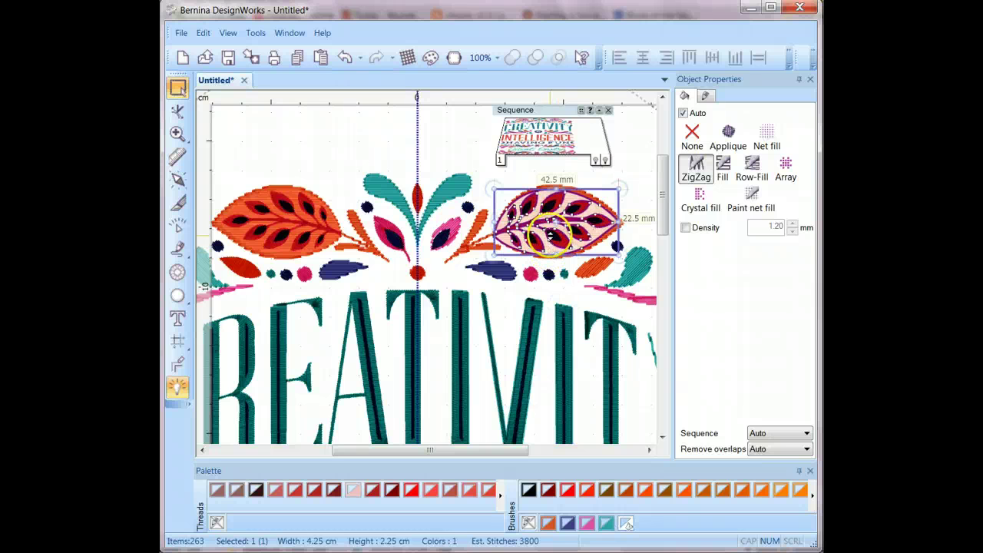
key("Delete")
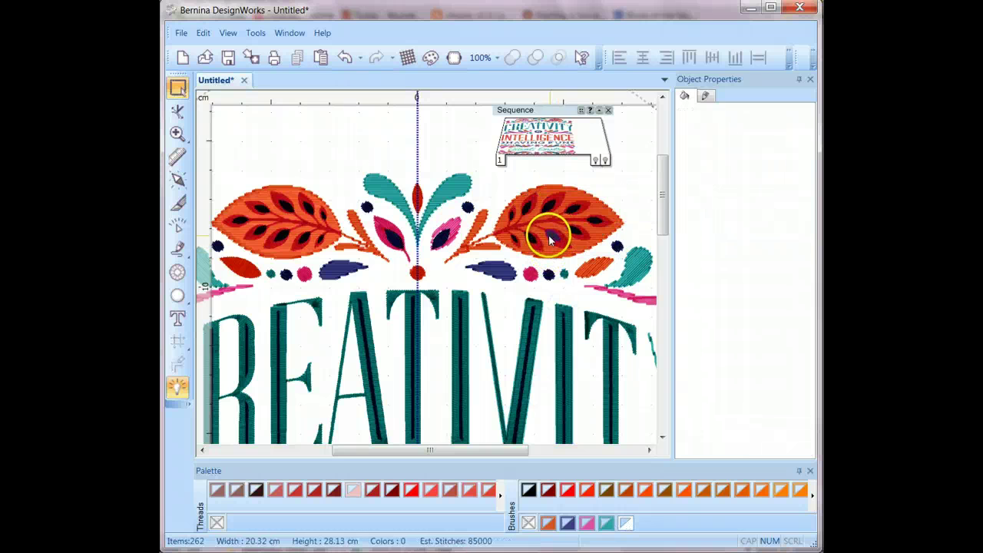
left_click(575, 195)
left_click(566, 220)
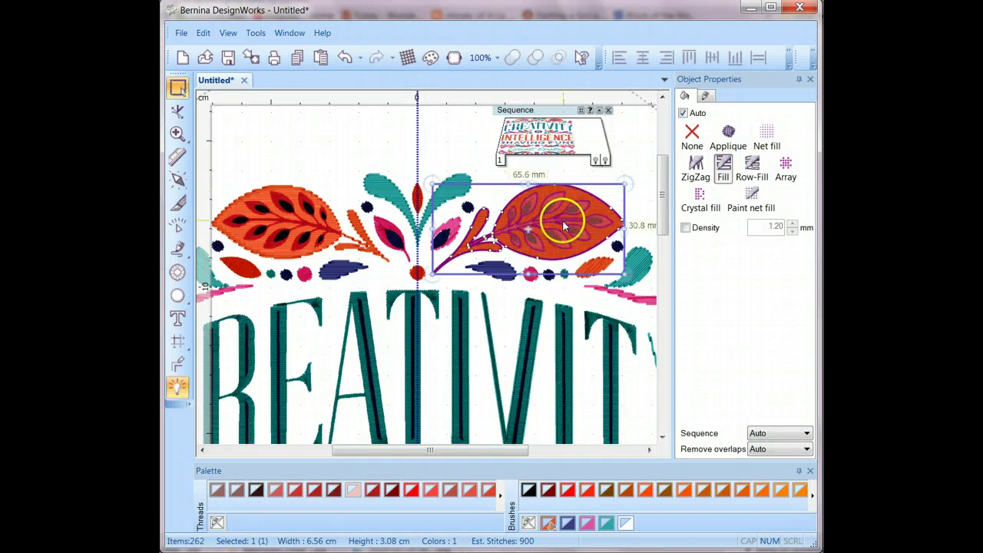
left_click(636, 158)
Delete the four navy seed shapes along the upper half of the right orange leaf
left_click(572, 211)
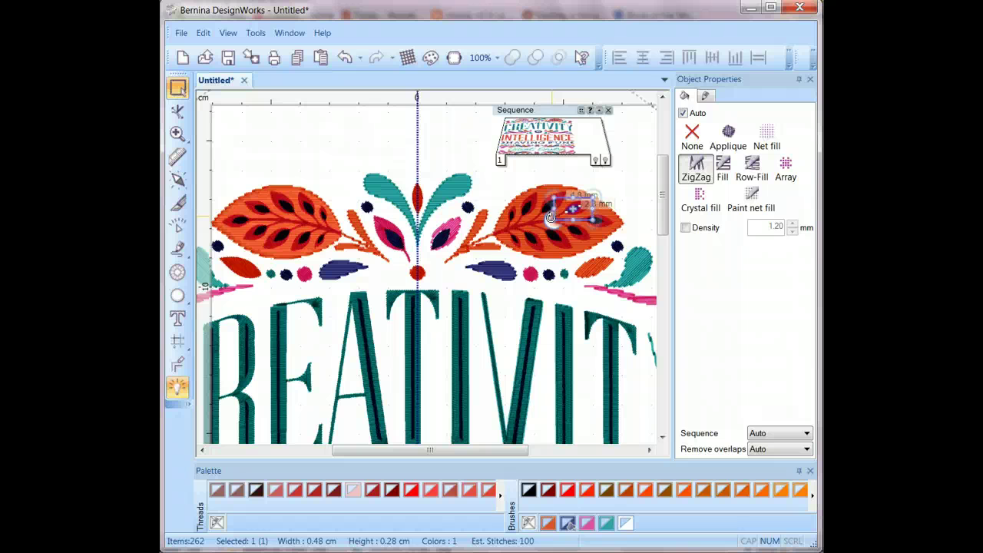
key("Delete")
left_click(545, 206)
key("Delete")
left_click(526, 221)
key("Delete")
left_click(510, 221)
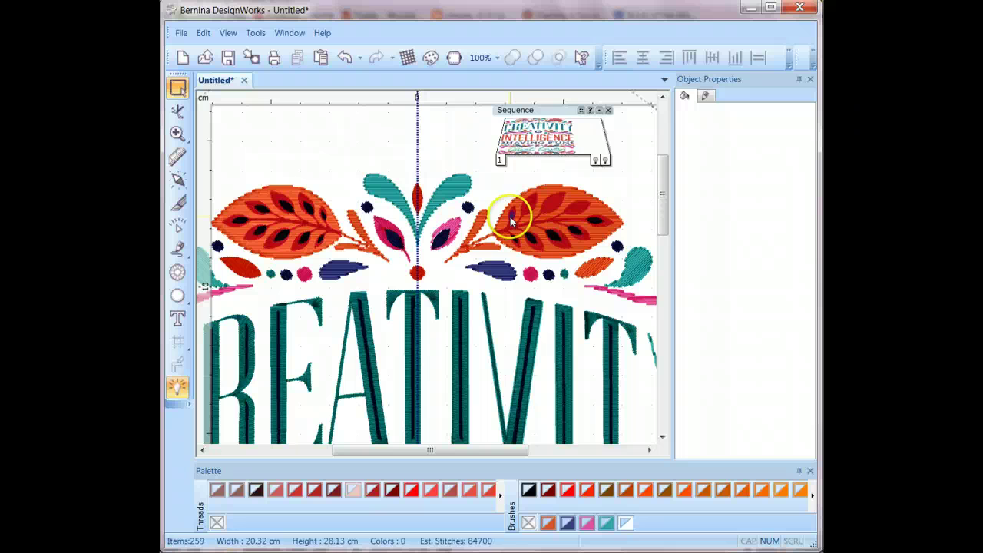
key("Delete")
left_click(527, 226)
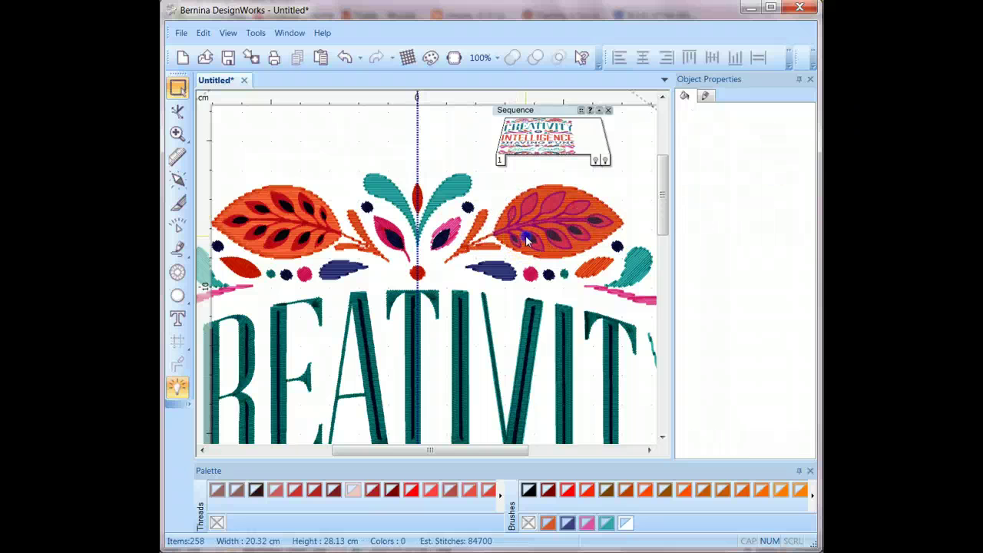
Delete the navy seed at the right leaf's tip and three navy seeds along its lower half
left_click(591, 220)
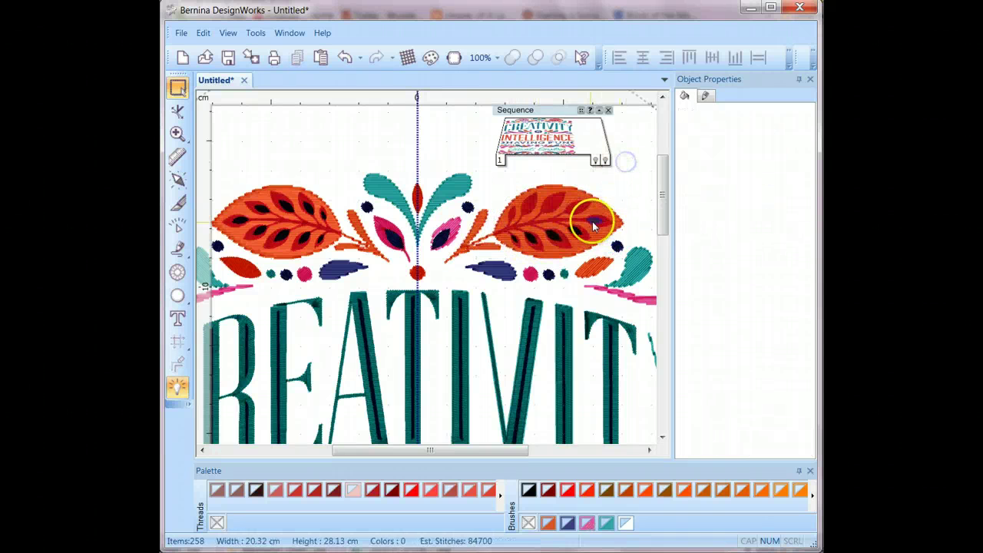
key("Delete")
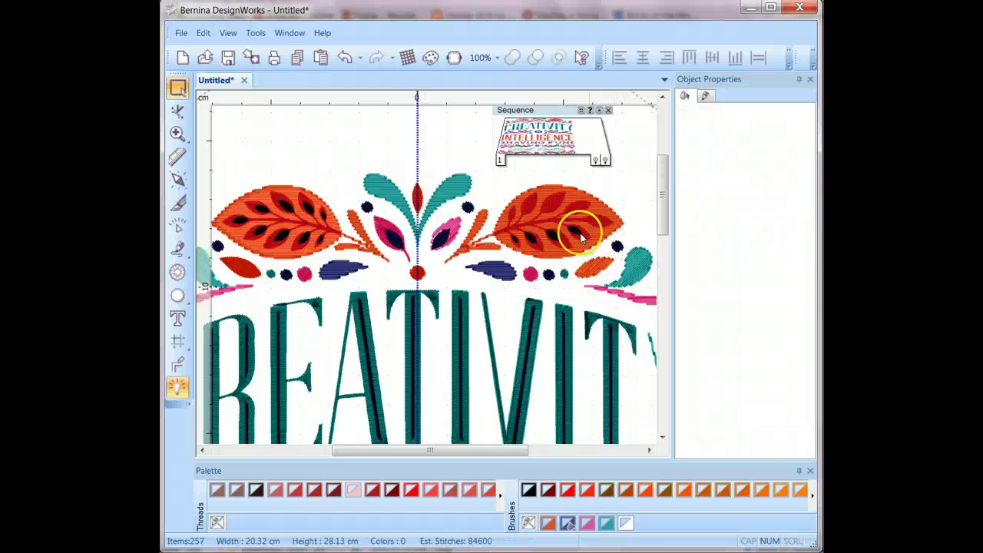
left_click(586, 228)
key("Delete")
left_click(556, 239)
key("Delete")
left_click(535, 242)
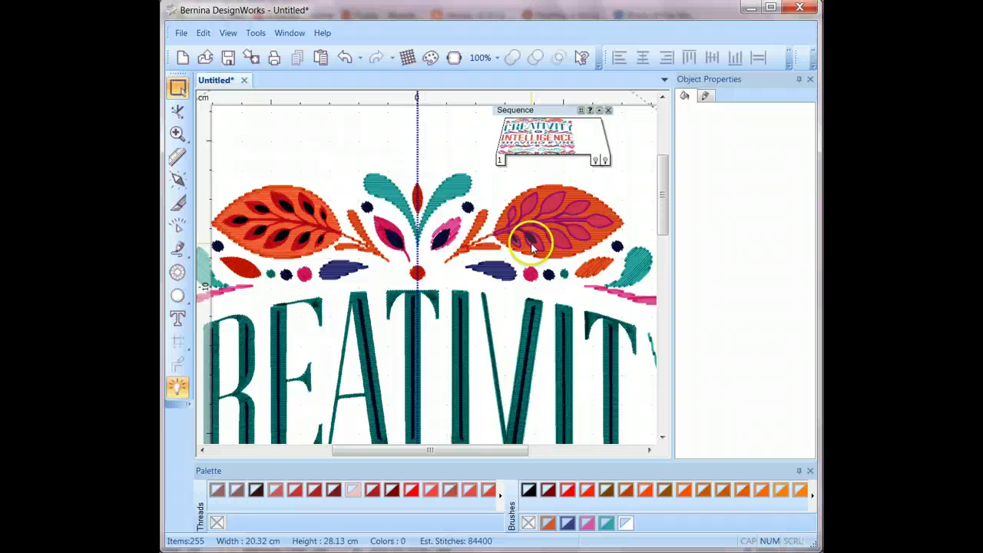
left_click(609, 187)
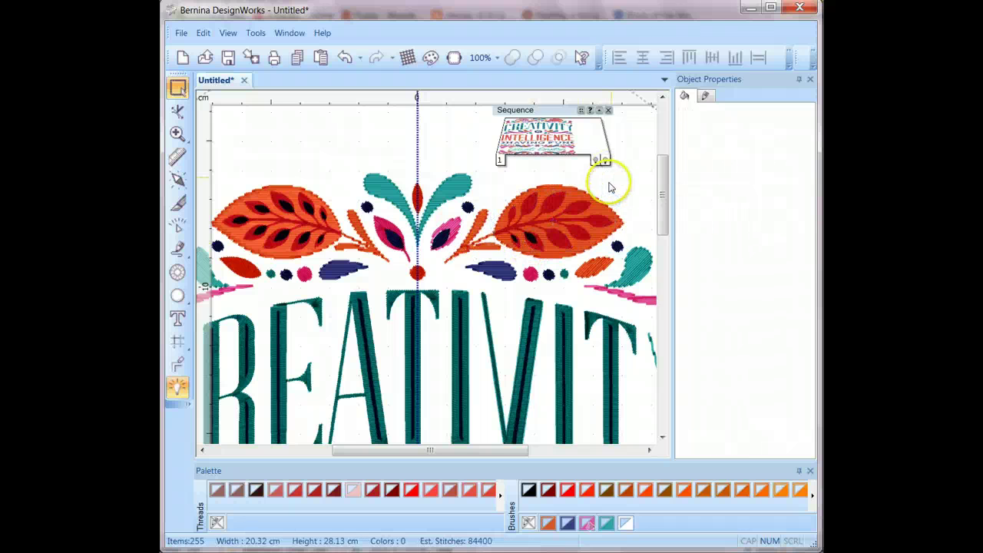
left_click(527, 226)
key("Delete")
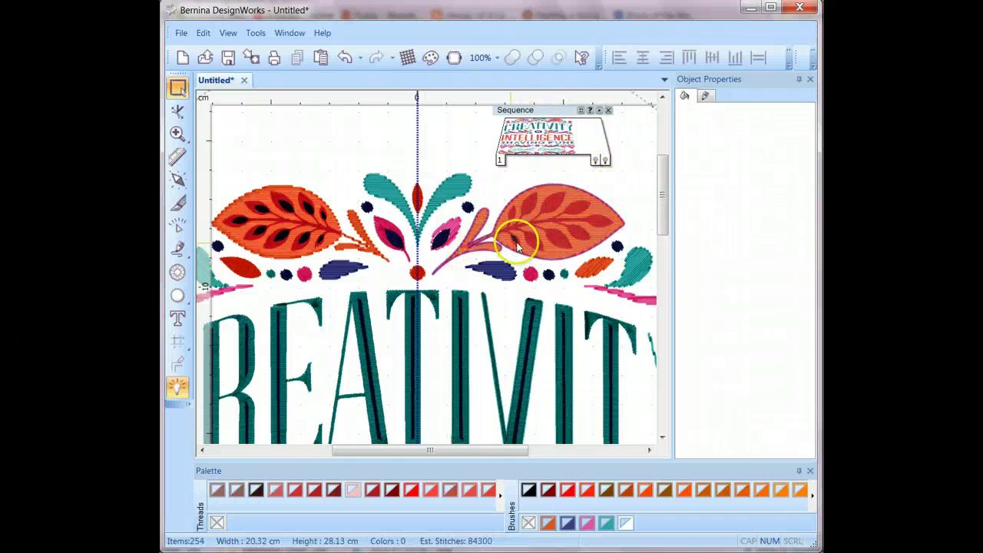
left_click(514, 242)
key("Delete")
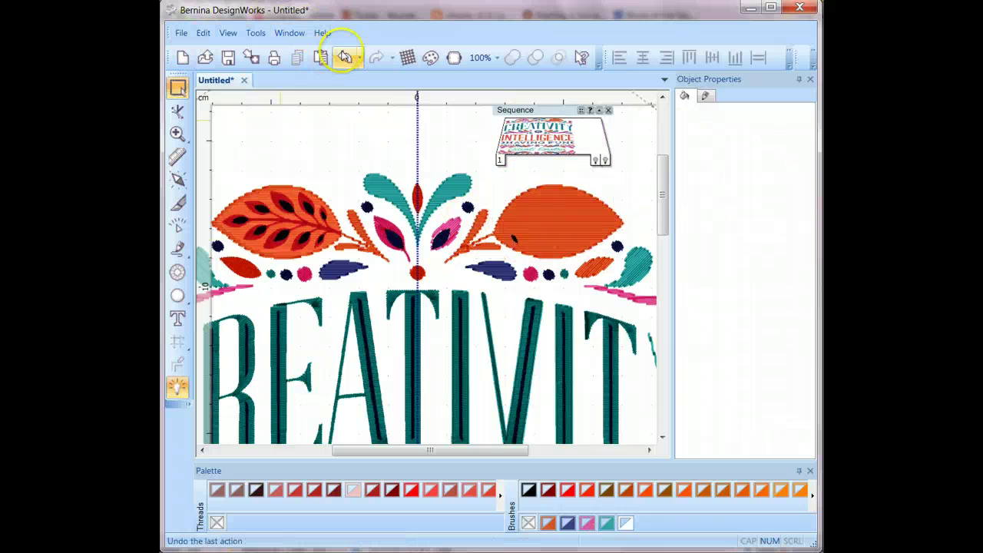
left_click(345, 57)
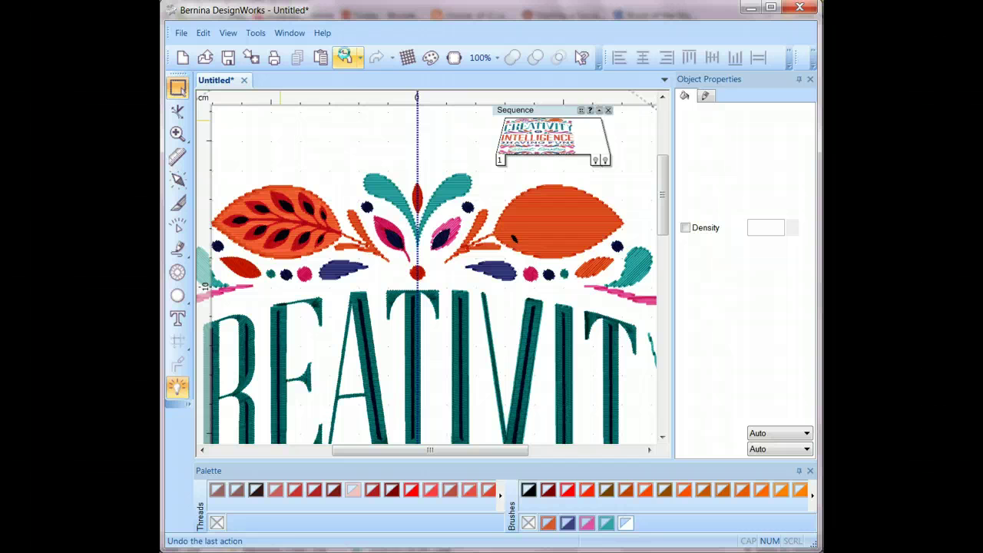
Delete the remaining navy seed near the stem end of the right orange leaf
left_click(644, 201)
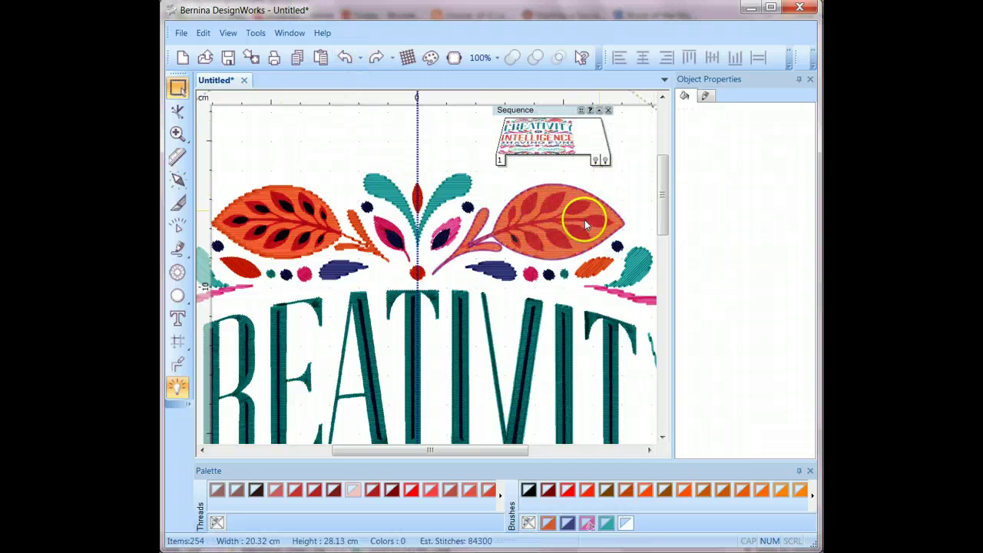
left_click(517, 244)
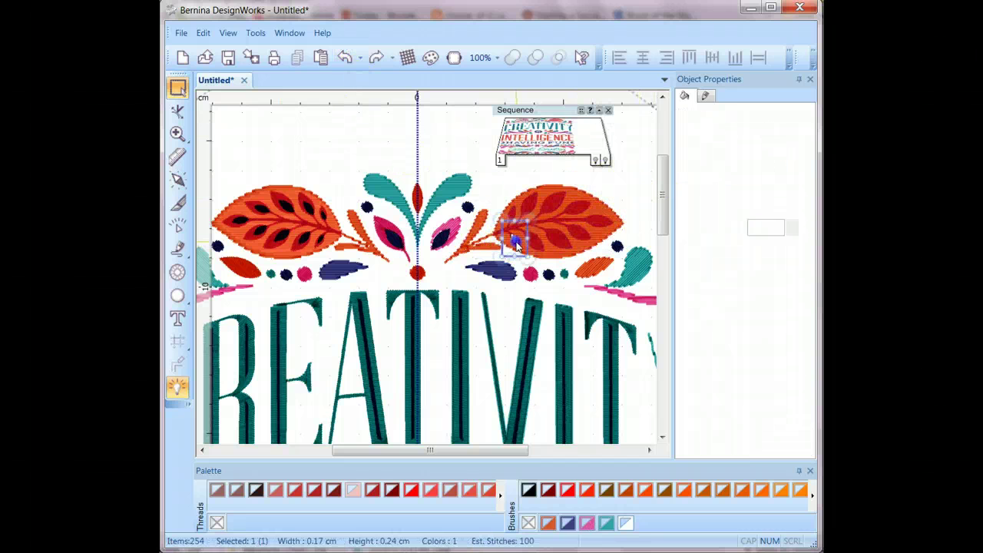
key("Delete")
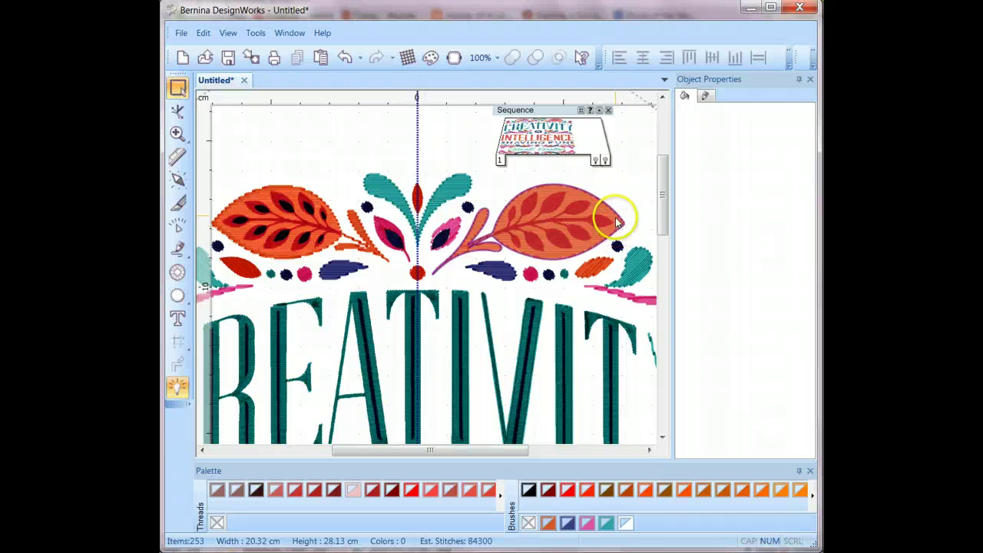
Give the right leaf-and-stem shape an outline in the orange brush R:219, G:085, B:041 and remove its fill
left_click(575, 190)
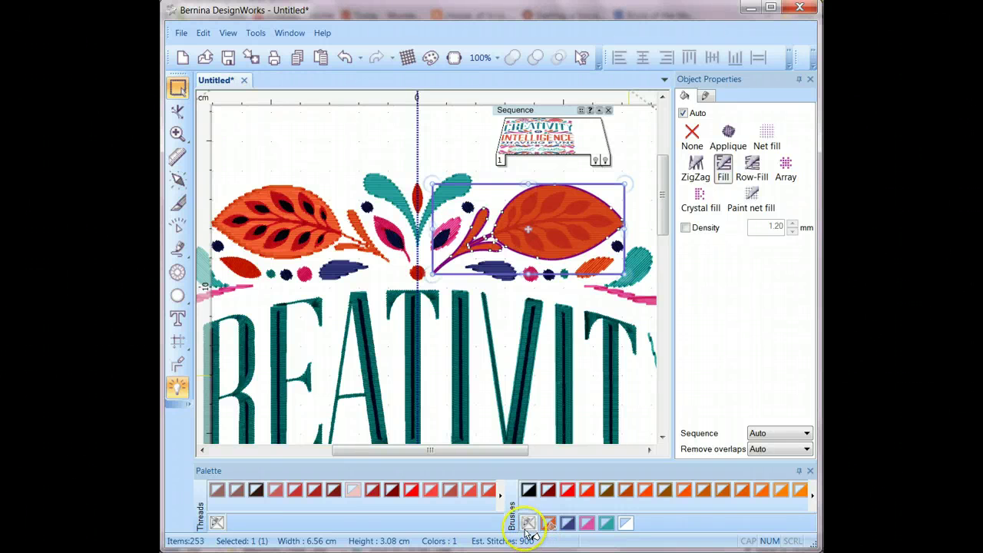
left_click(547, 528)
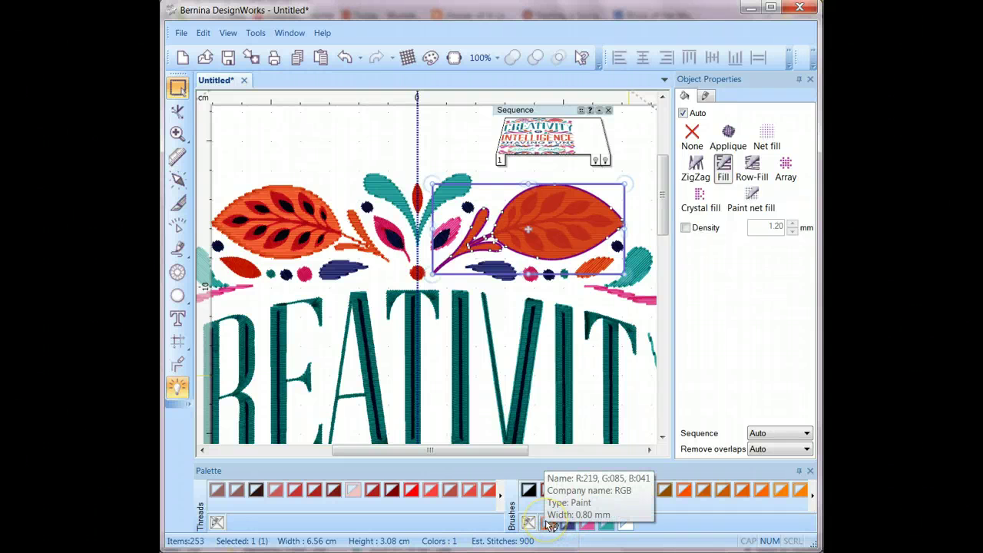
left_click(551, 525)
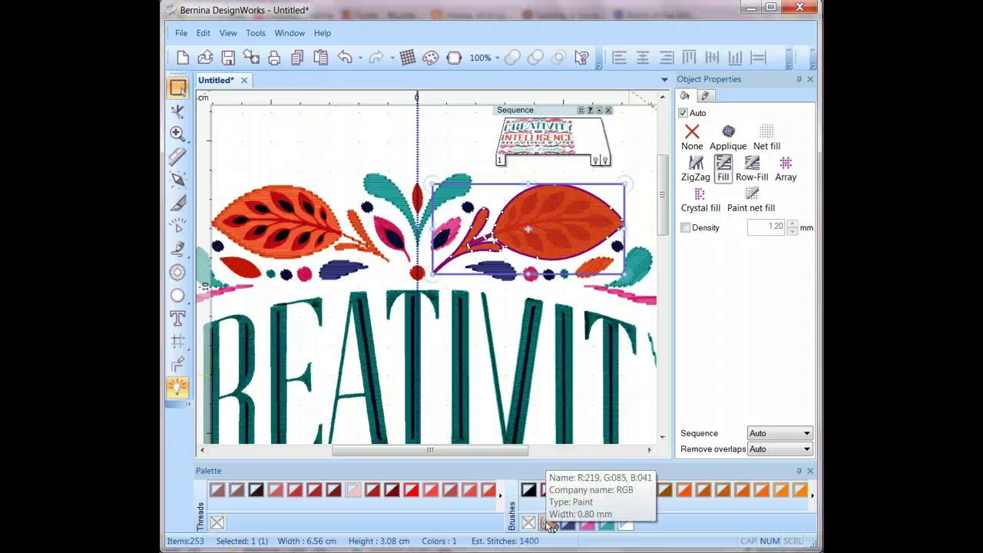
left_click(589, 523)
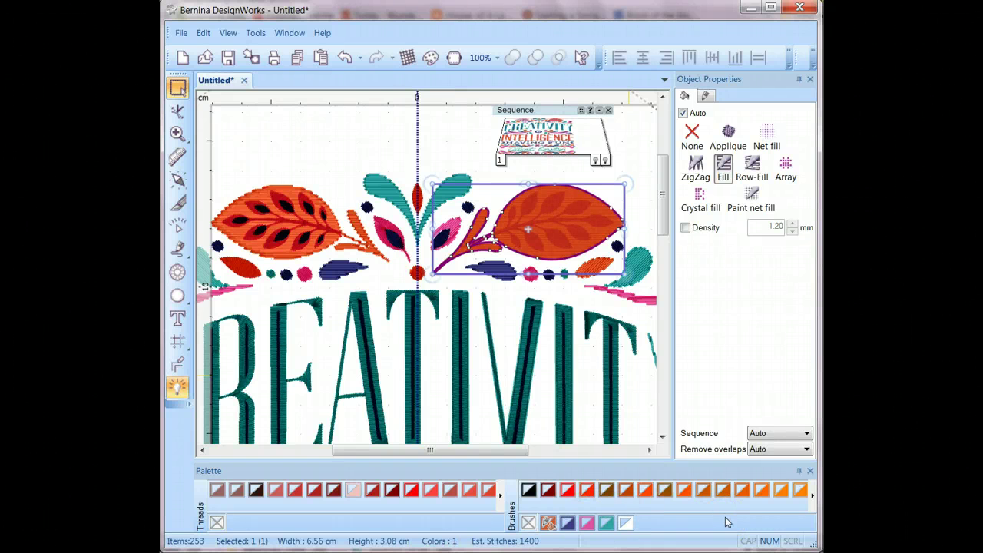
left_click(529, 523)
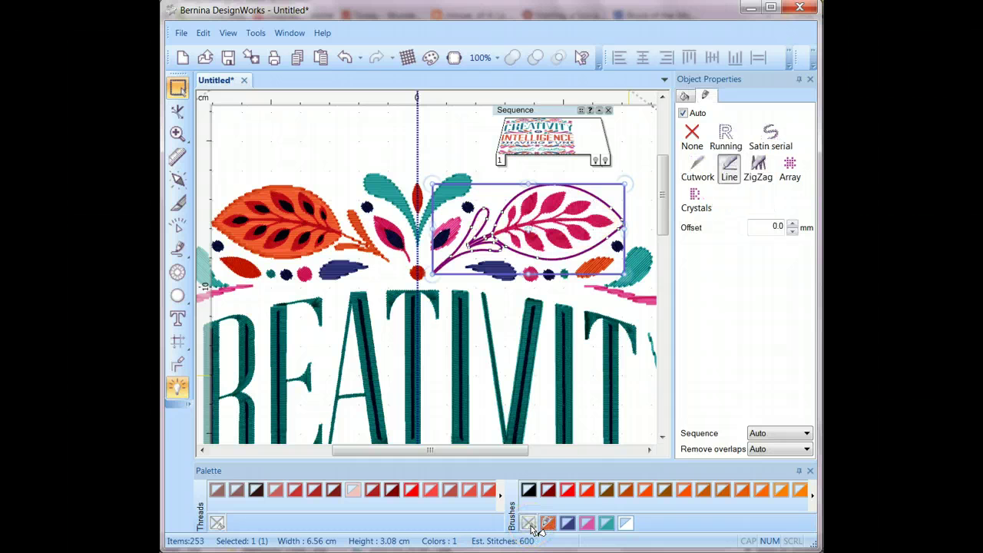
Try a pink R:225, G:084, B:159 outline without fill on the sprig inside the right leaf, and restore its fill
left_click(634, 162)
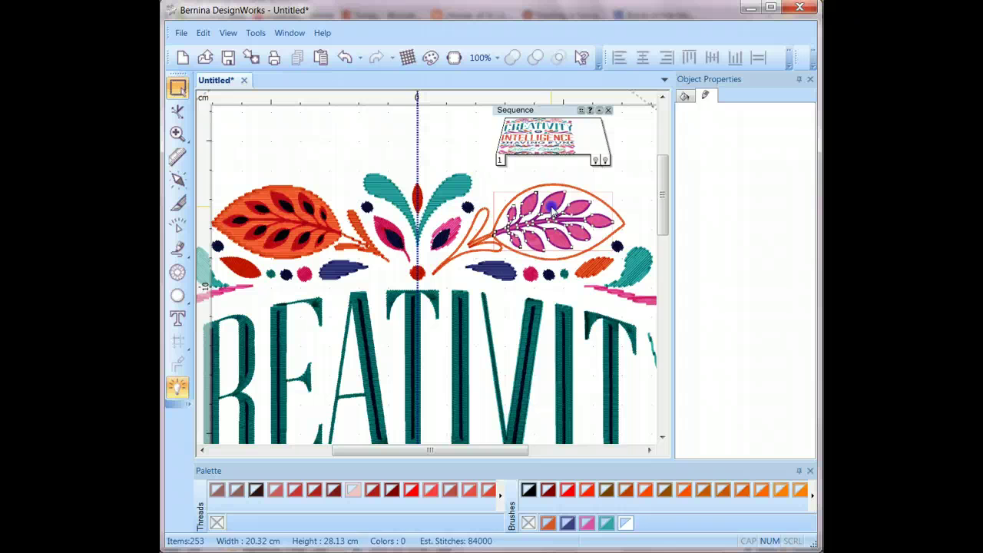
left_click(556, 228)
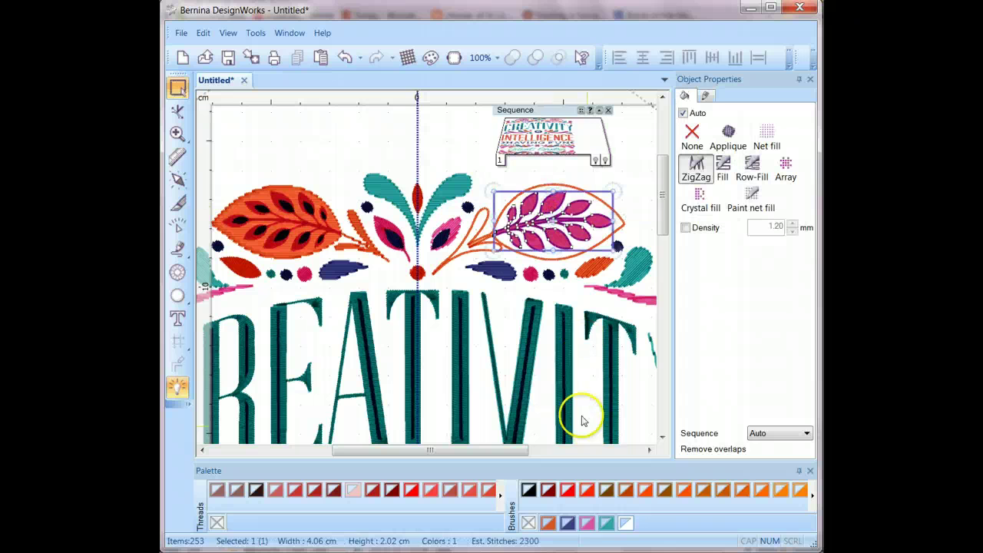
left_click(589, 526)
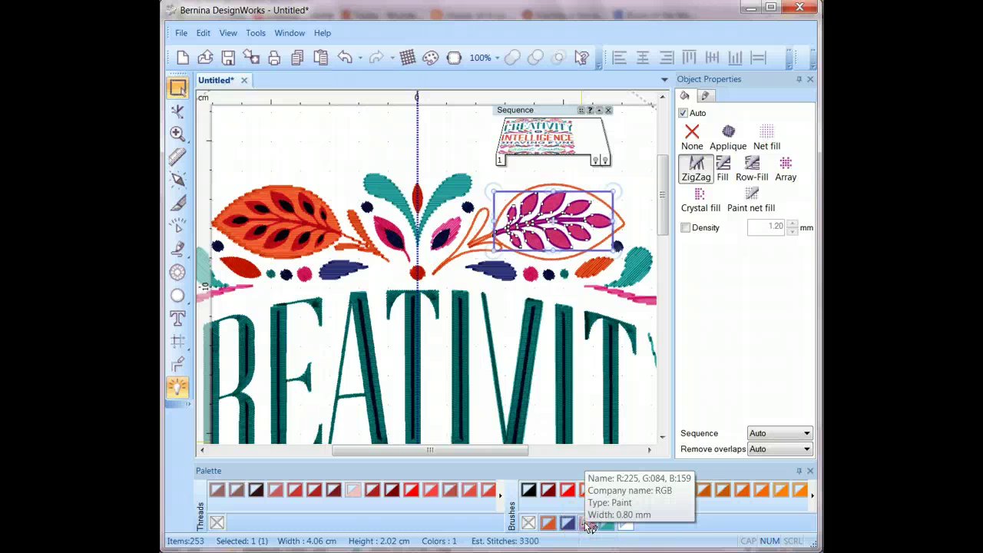
left_click(529, 523)
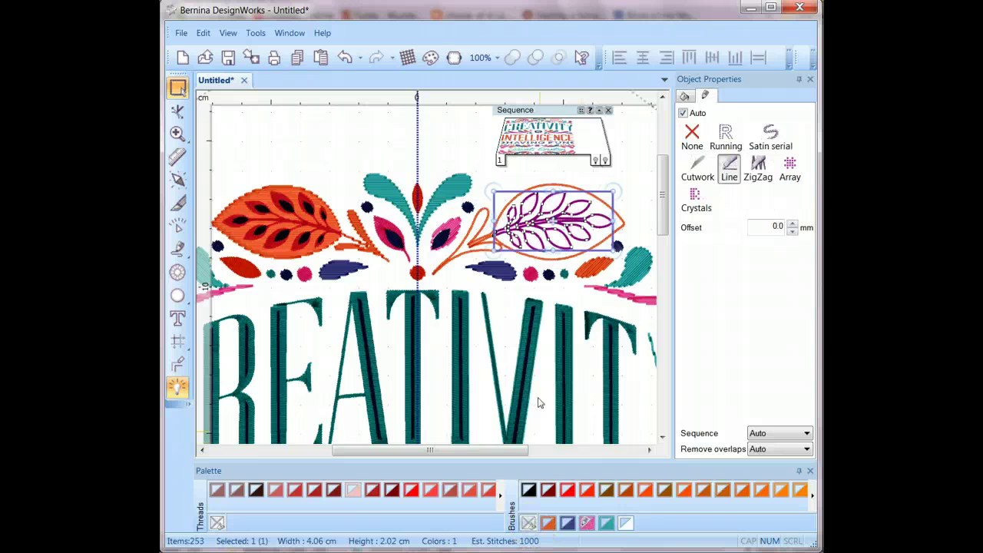
left_click(637, 175)
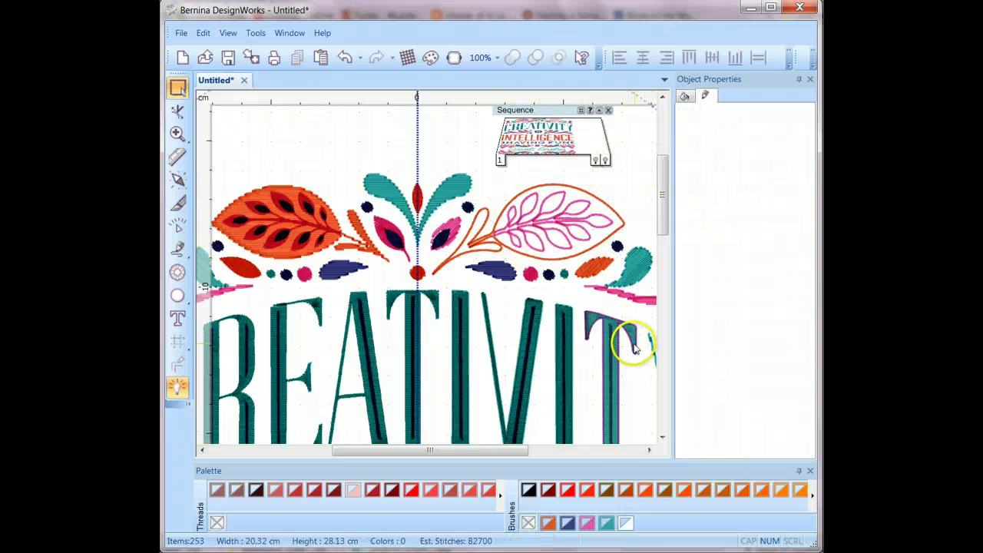
left_click(536, 239)
left_click(585, 524)
left_click(528, 523)
left_click(577, 306)
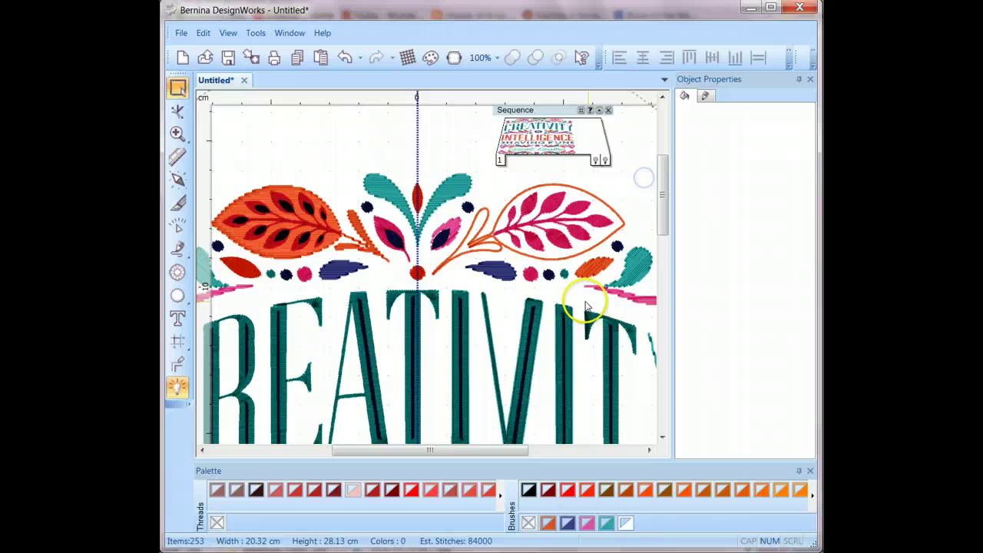
Give the teal leaf at the right end and the central pair of teal leaves teal outlines, and remove their fills
left_click(638, 278)
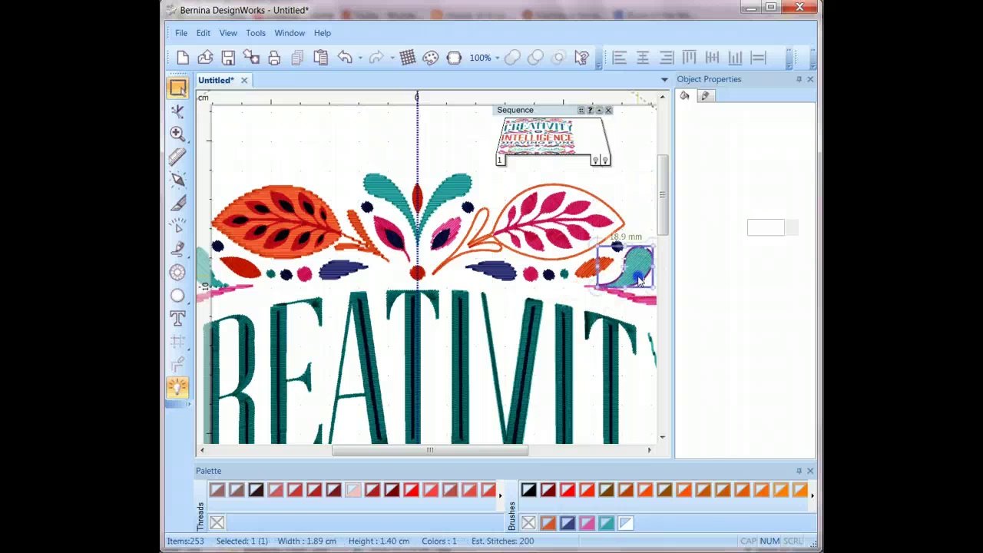
left_click(606, 523)
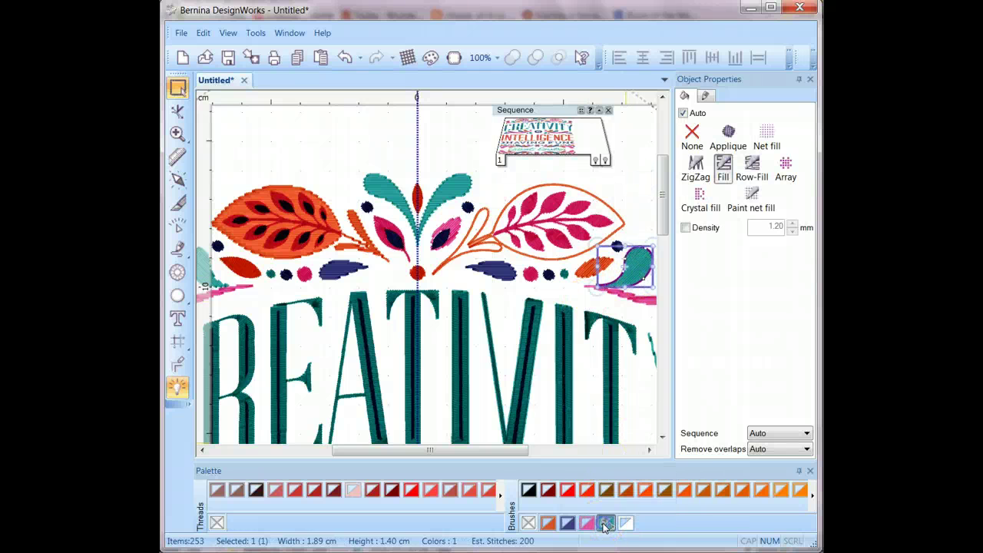
left_click(540, 524)
left_click(453, 186)
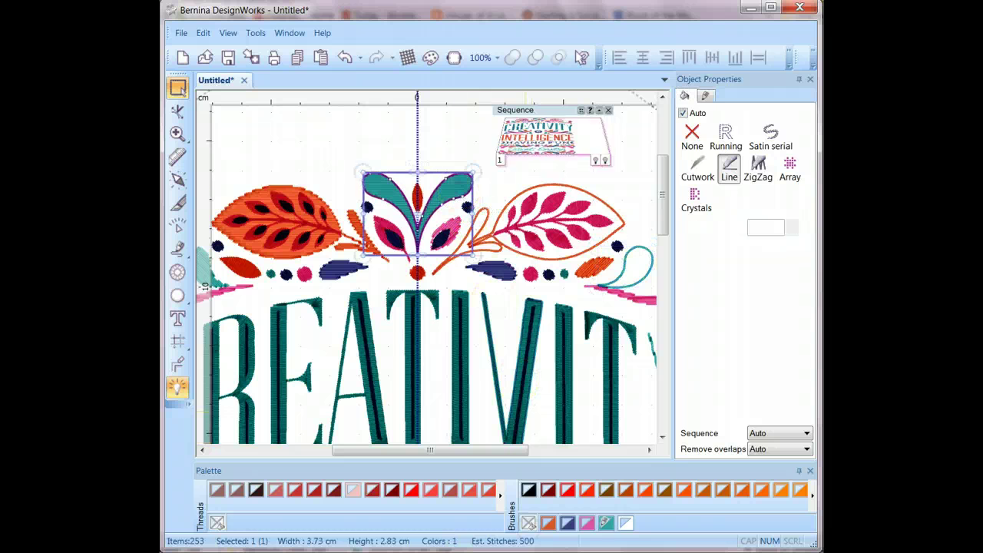
left_click(606, 524)
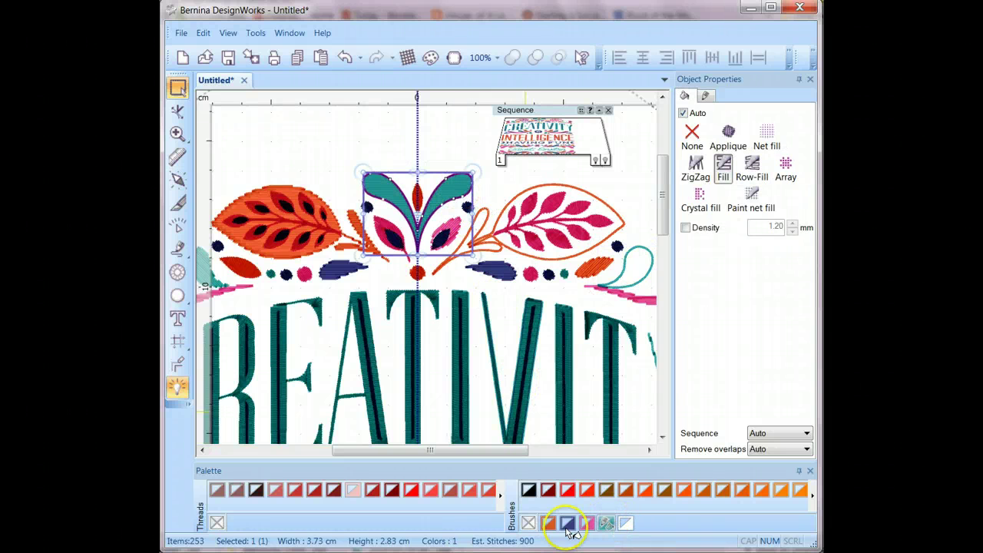
left_click(461, 145)
Outline both pink leaves around the central navy seeds in the pink brush R:225, G:084, B:159 and remove their fills
left_click(458, 240)
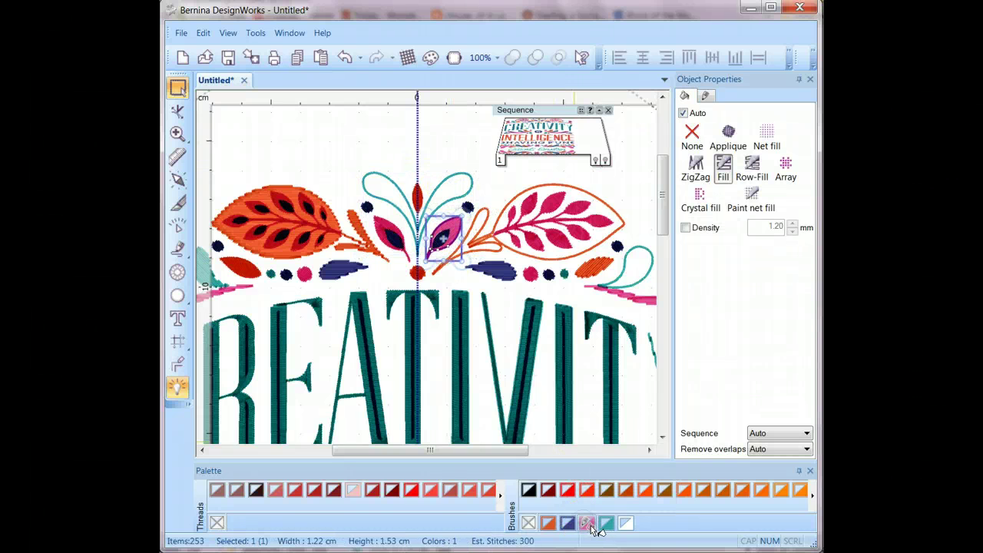
left_click(539, 527)
left_click(419, 133)
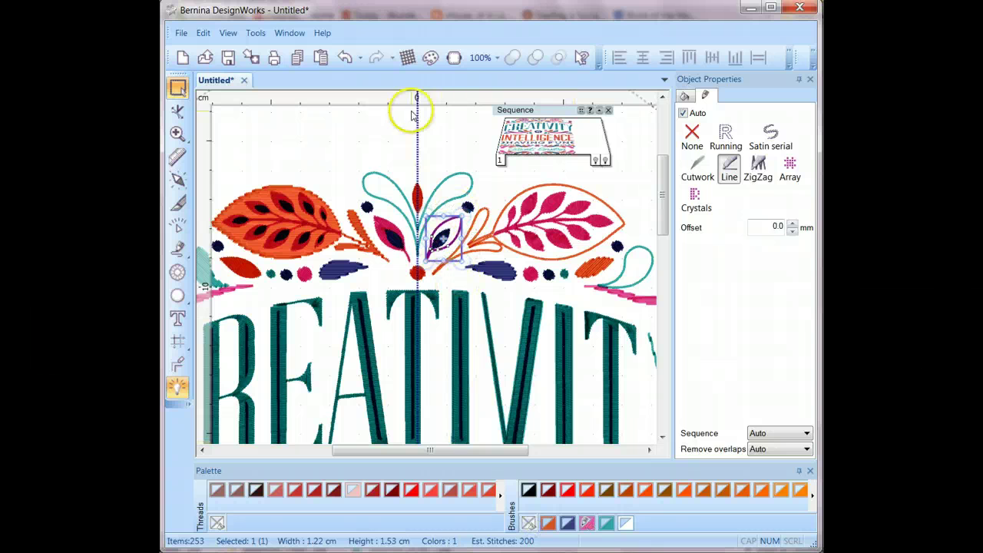
left_click(391, 238)
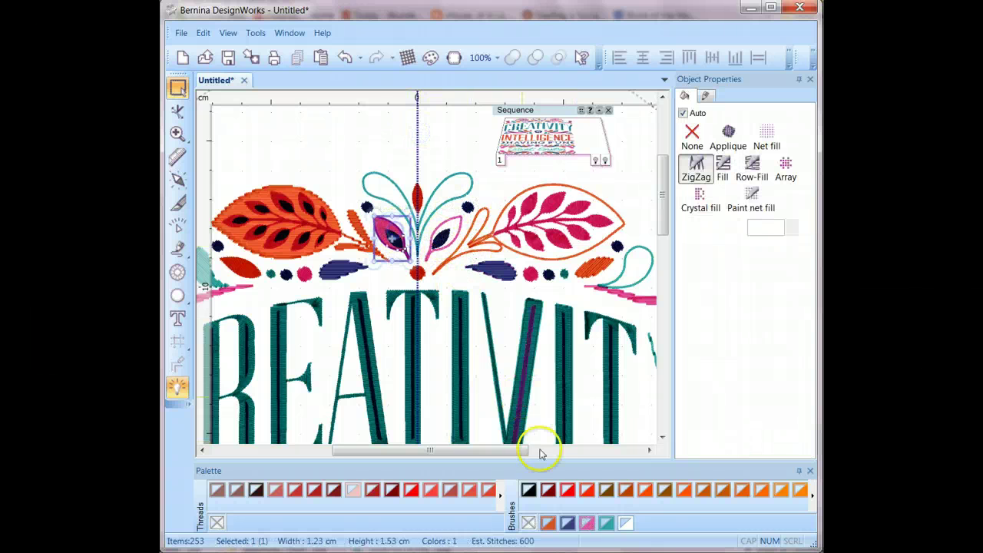
left_click(588, 525)
left_click(529, 522)
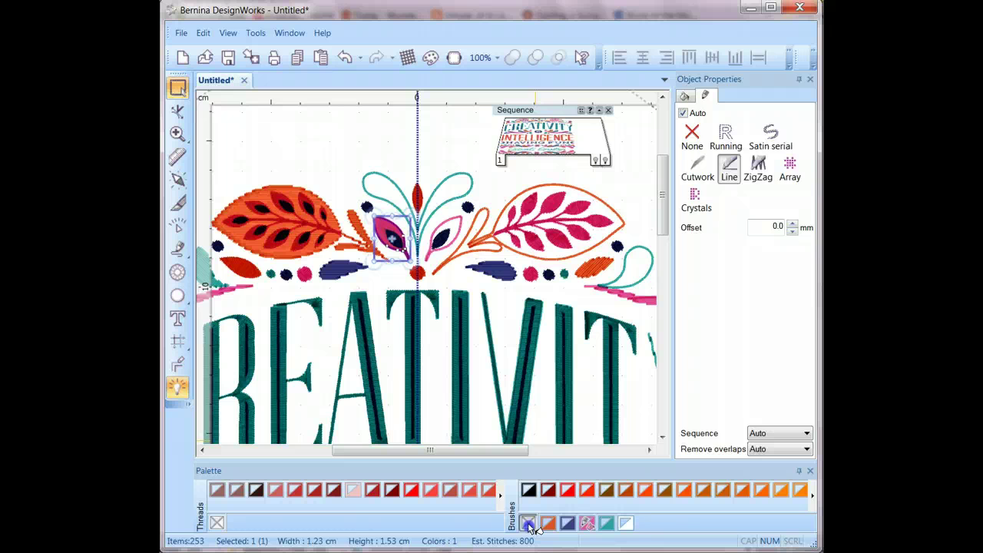
left_click(407, 136)
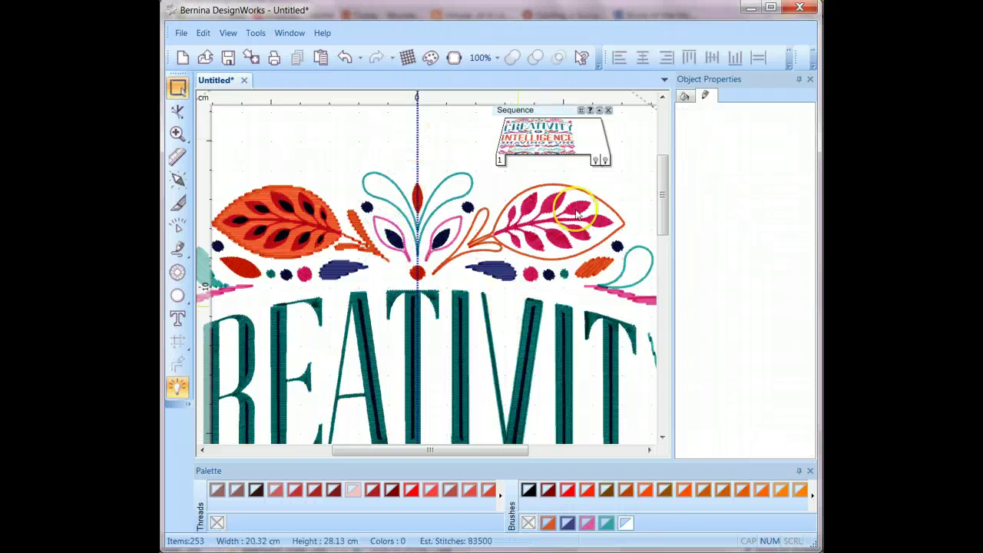
Give the teal leaf at the left end of the upper ornament a teal outline and remove its fill
left_click_drag(660, 183, 656, 205)
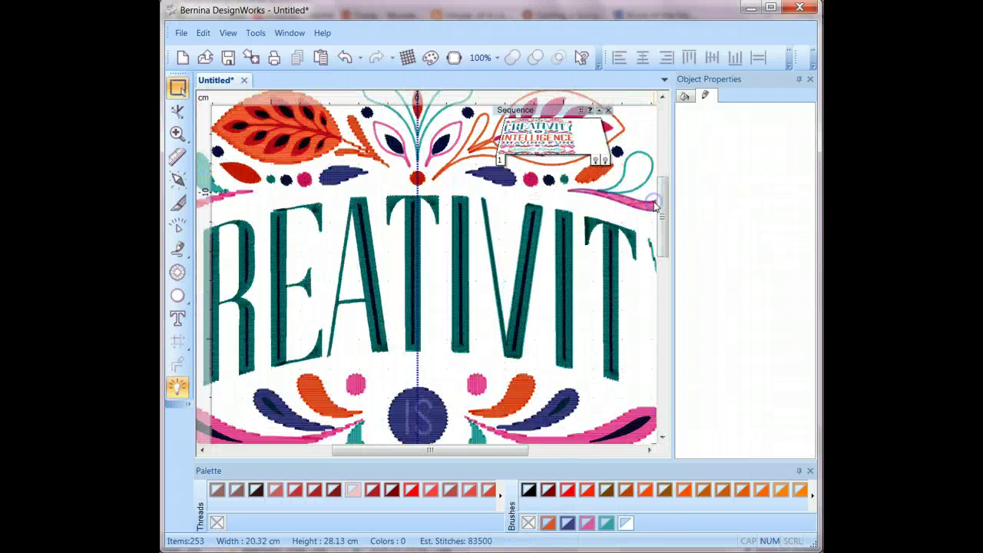
scroll(657, 206, "down", 3)
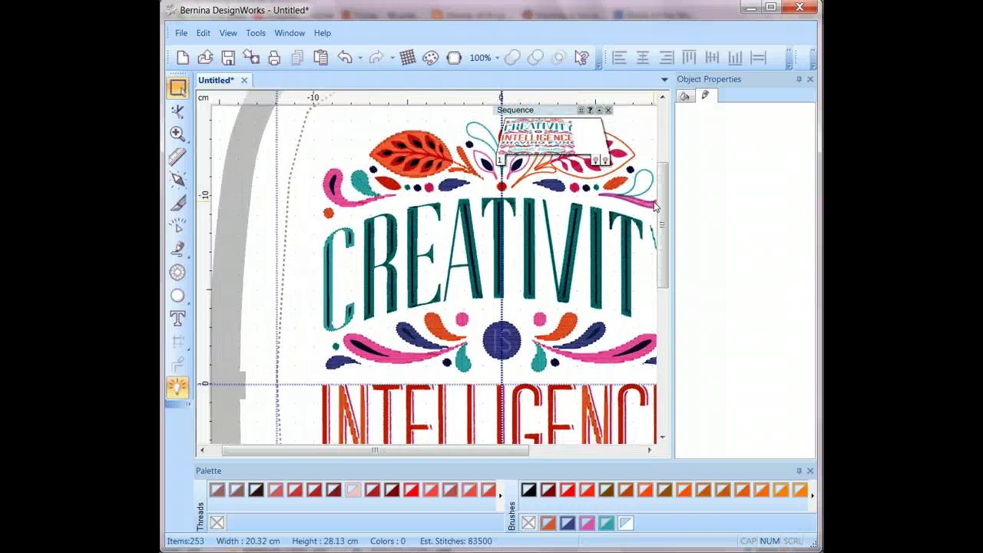
left_click_drag(661, 225, 661, 235)
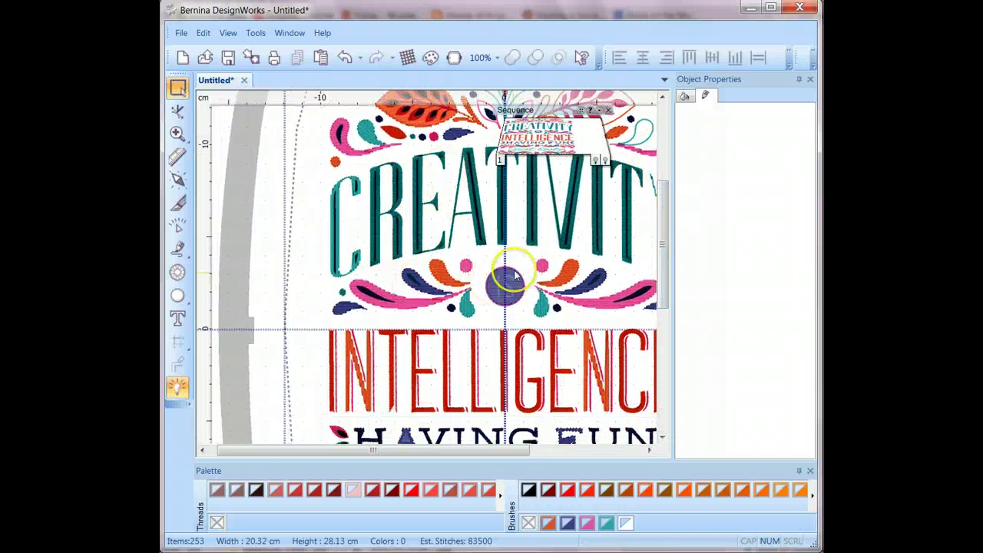
left_click(368, 132)
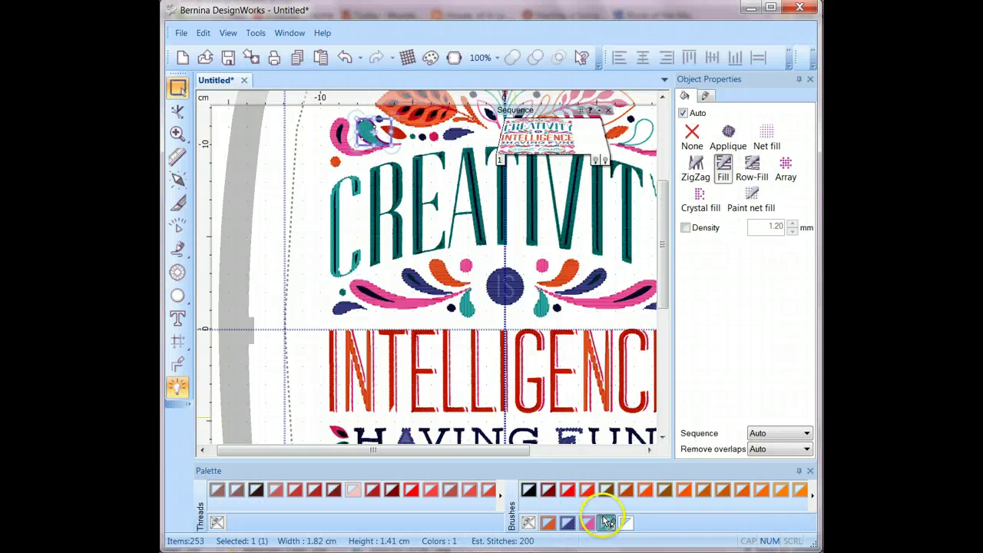
left_click(528, 522)
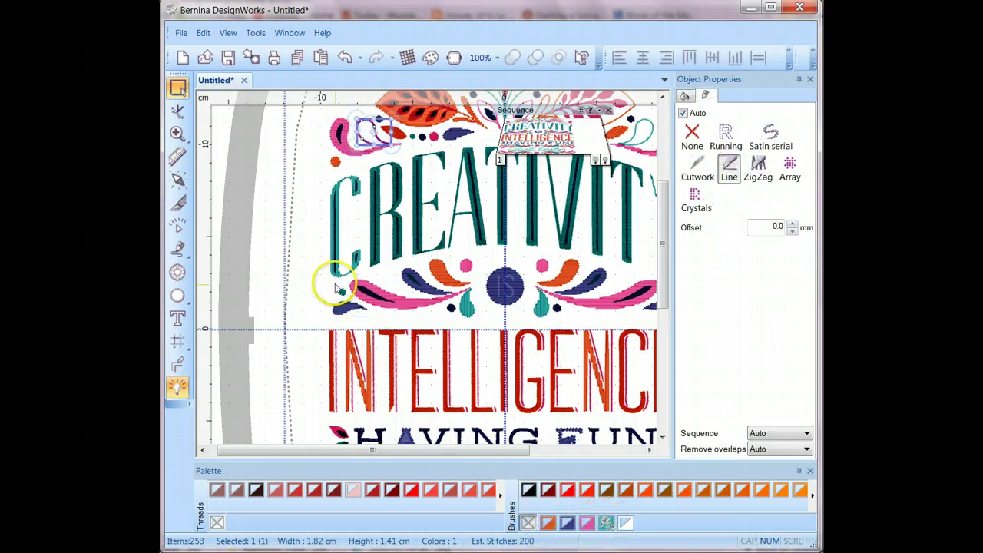
Add an outline in the navy brush R:063, G:063, B:133 to the F of FUN and change its fill to ZigZag
left_click_drag(664, 237, 662, 286)
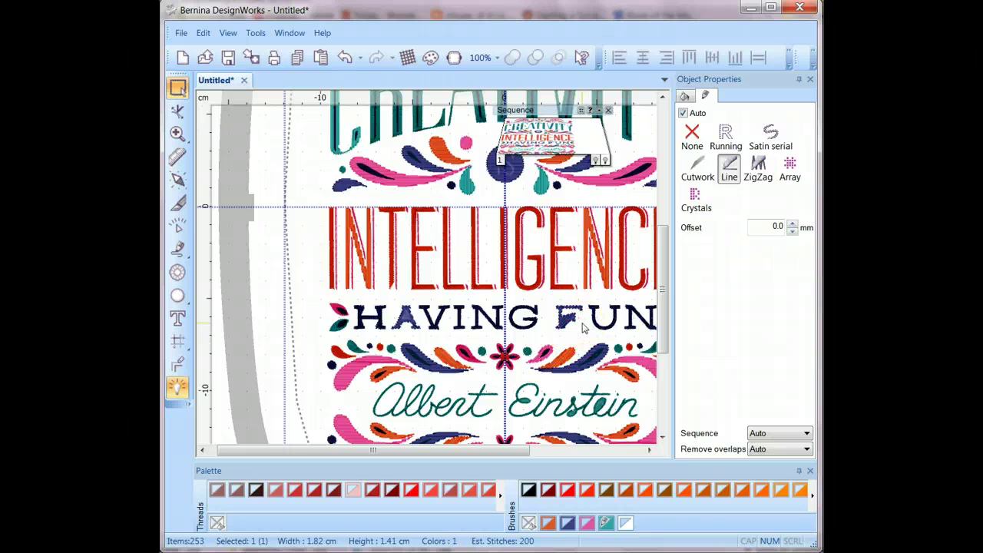
left_click(177, 133)
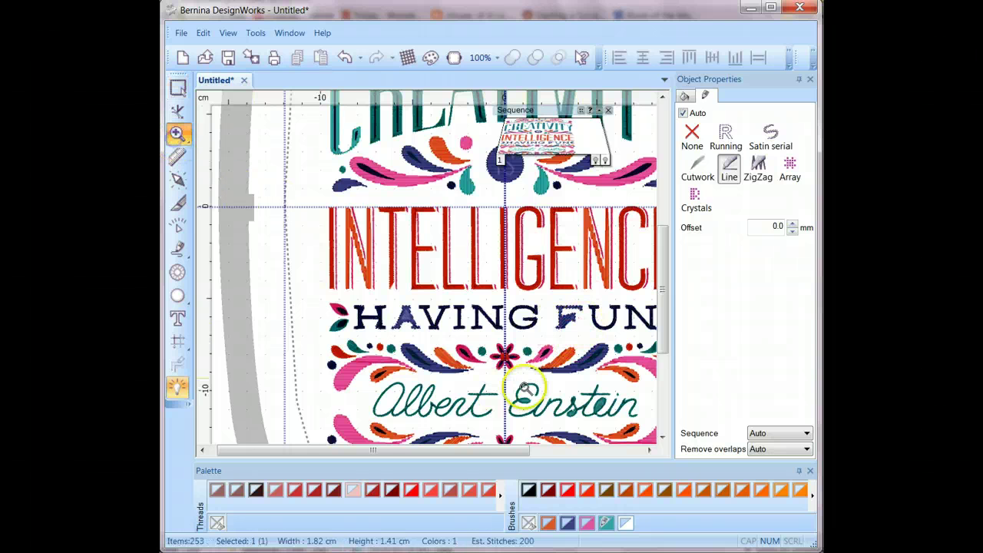
left_click_drag(585, 333, 586, 336)
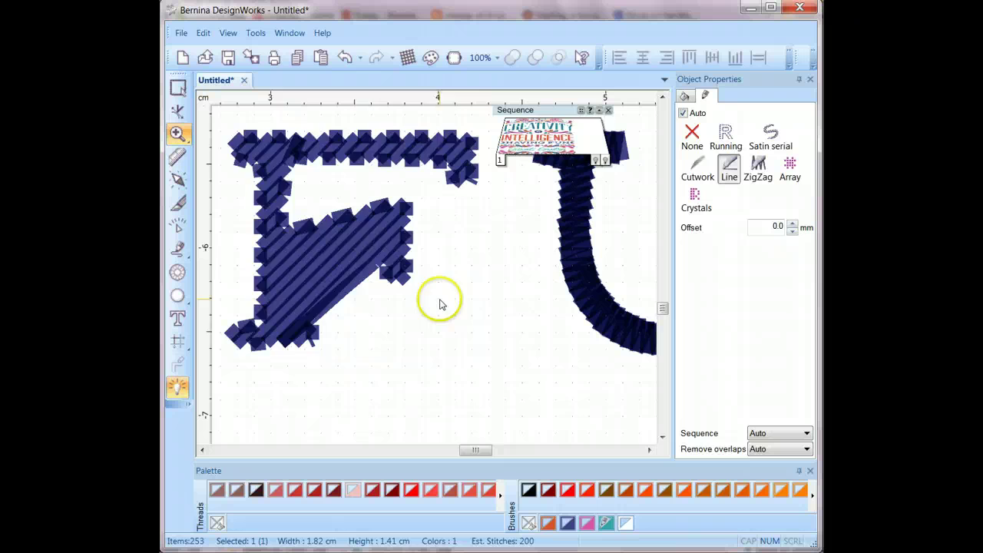
left_click_drag(476, 448, 471, 450)
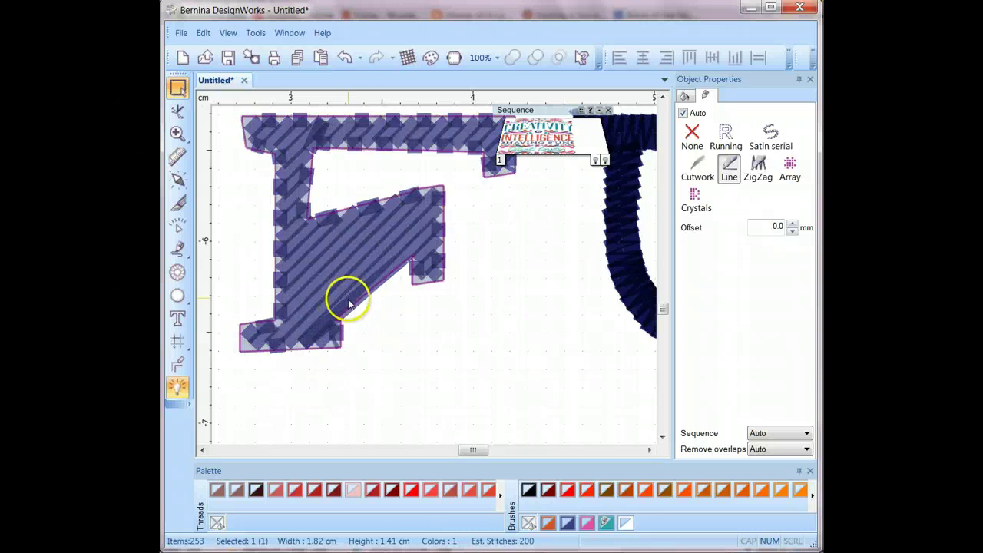
left_click(364, 279)
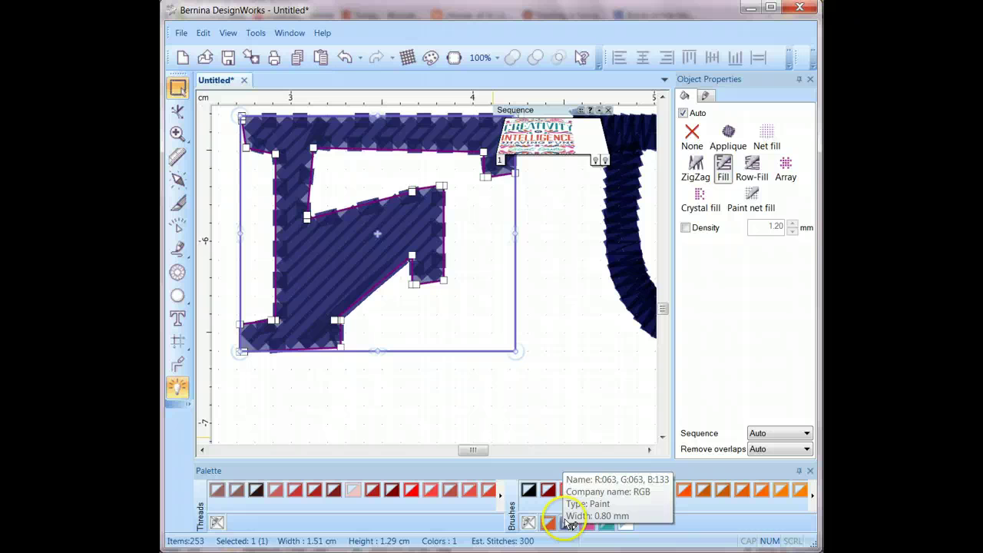
left_click(566, 523)
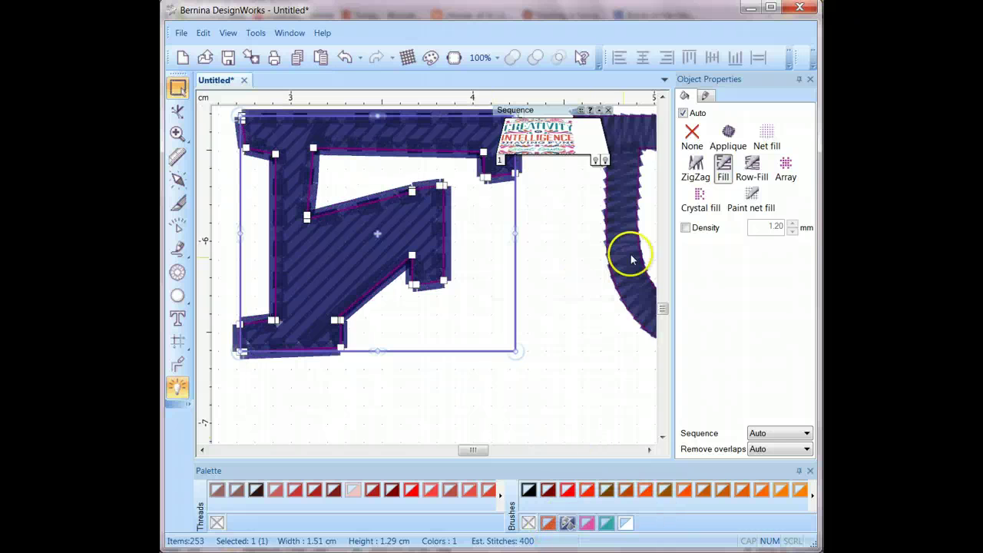
left_click(699, 176)
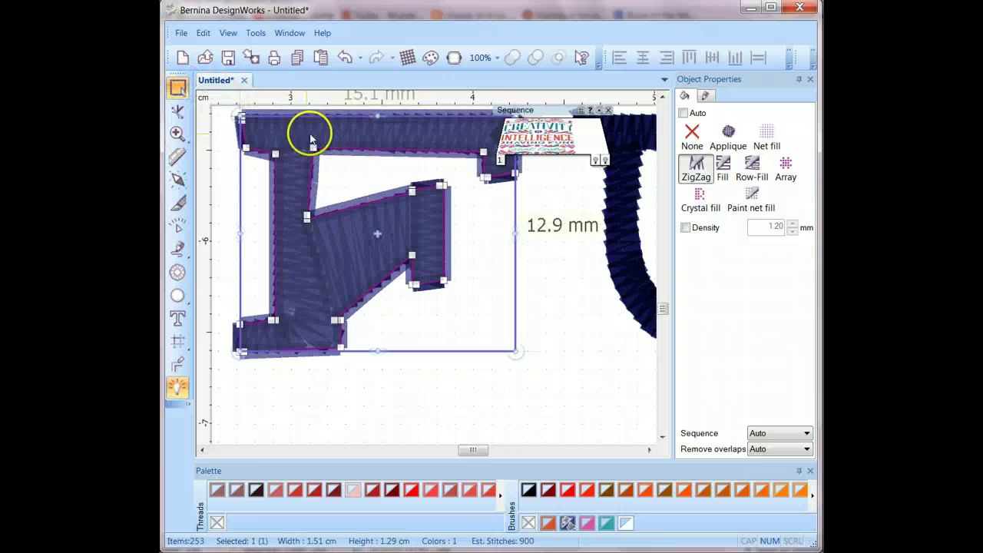
Edit the F's nodes to open the gap beneath its middle arm and straighten the right edge of the lower stem
left_click(178, 112)
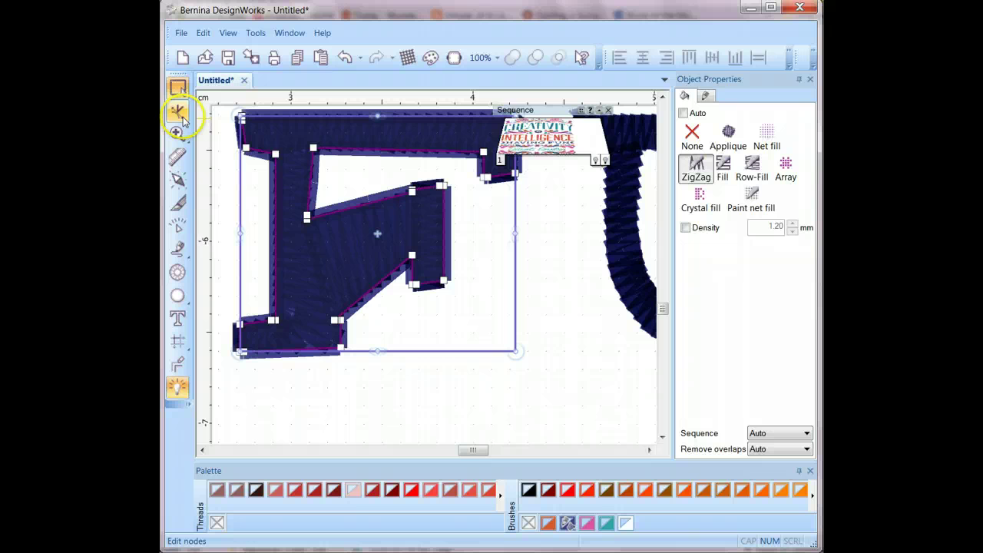
left_click(178, 112)
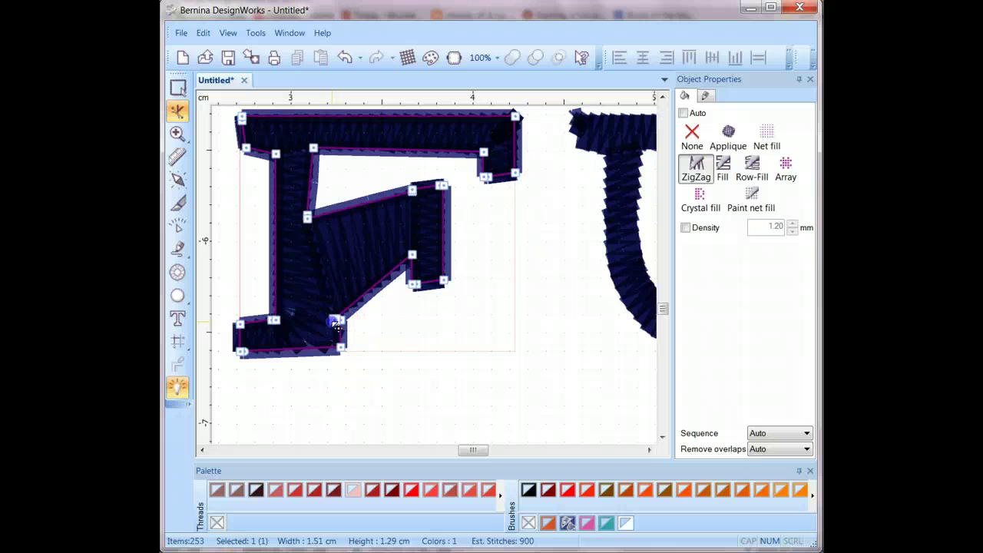
left_click_drag(338, 327, 338, 315)
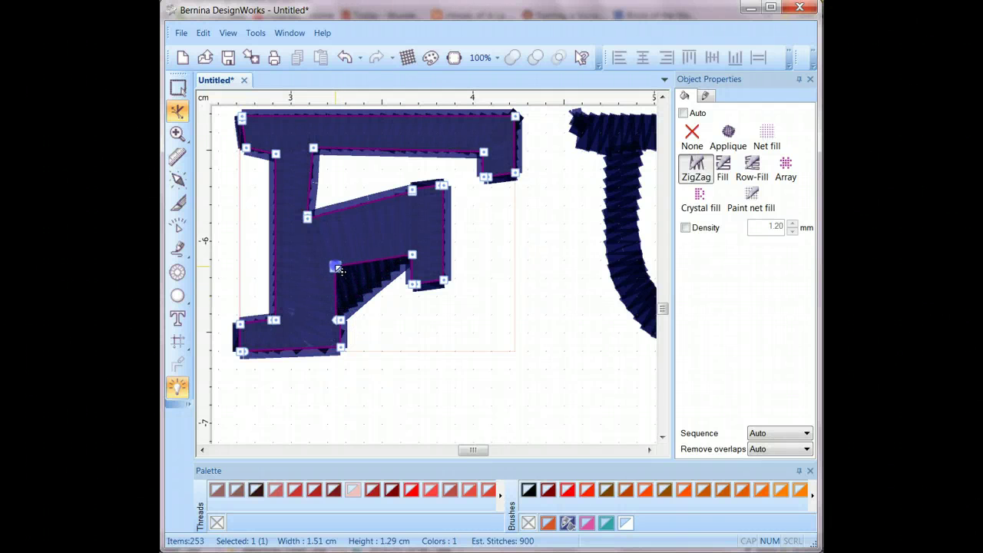
left_click_drag(337, 267, 335, 266)
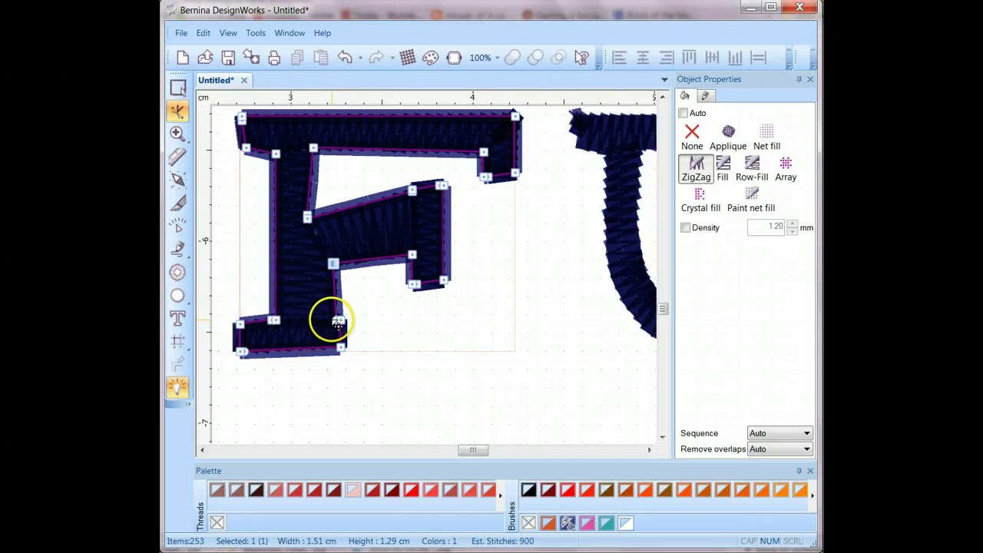
mouse_move(338, 323)
left_mouse_down()
mouse_move(324, 323)
mouse_move(335, 327)
left_mouse_up()
left_click(348, 292)
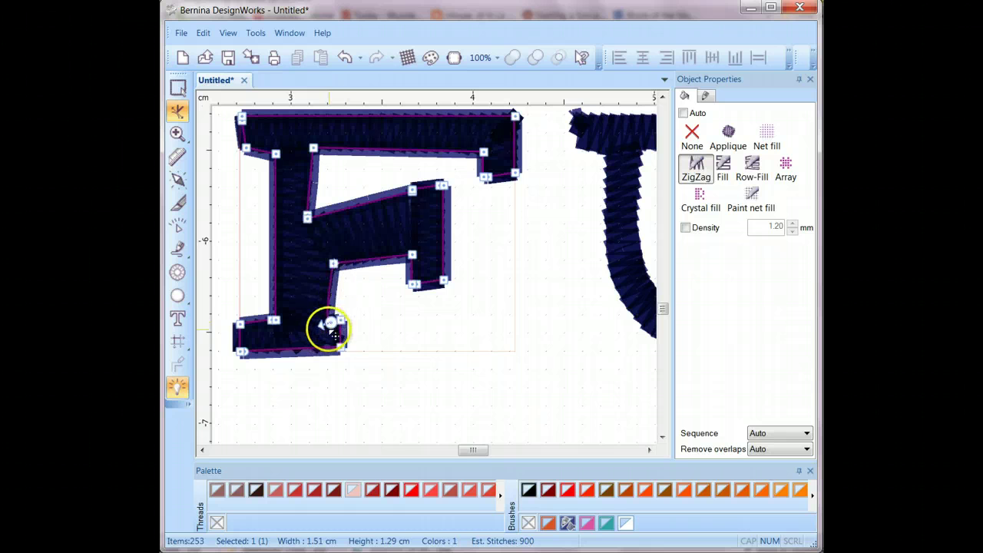
Refine the F's shape by raising the middle arm's lower edge and adjusting the nodes along the top bar's underside
left_click_drag(327, 329, 323, 326)
left_click_drag(335, 264, 338, 260)
left_click_drag(413, 255, 416, 242)
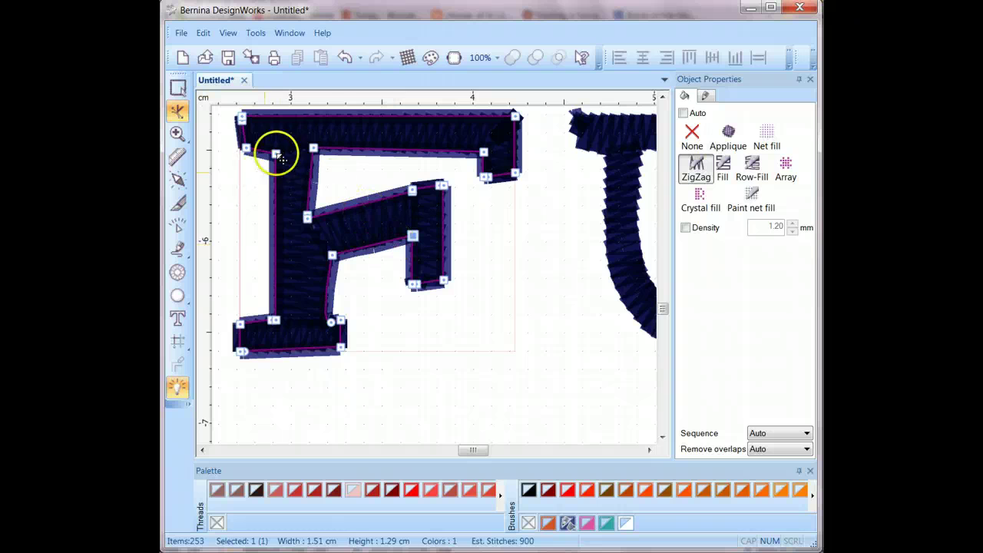
left_click_drag(313, 149, 314, 155)
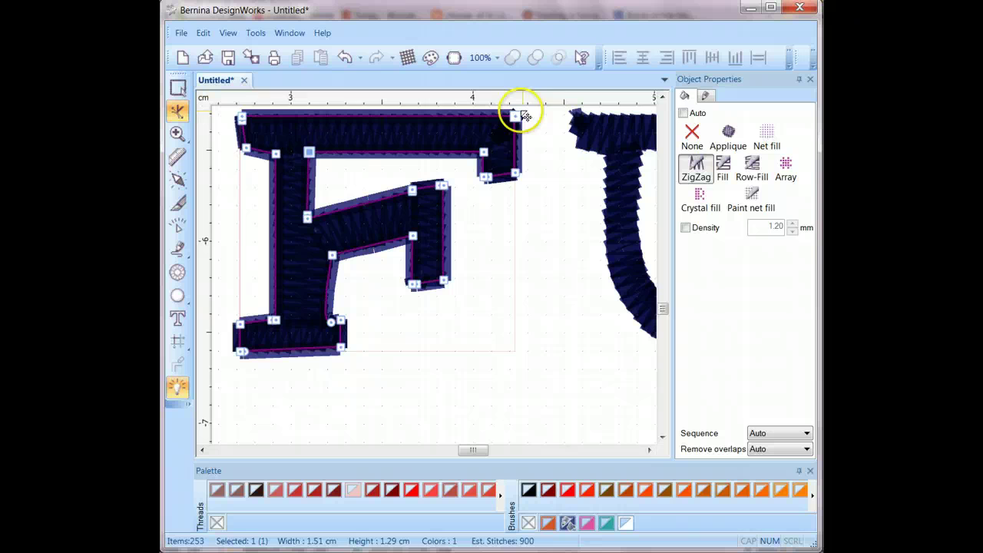
left_click_drag(247, 151, 244, 154)
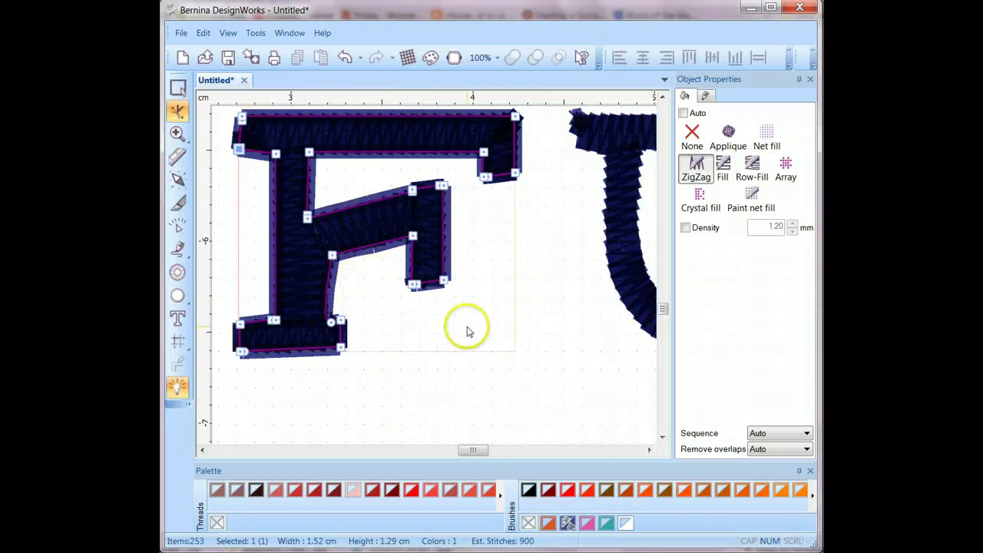
Delete the navy circle behind the IS lettering between CREATIVITY and INTELLIGENCE
scroll(468, 331, "down", 1)
scroll(468, 331, "down", 8)
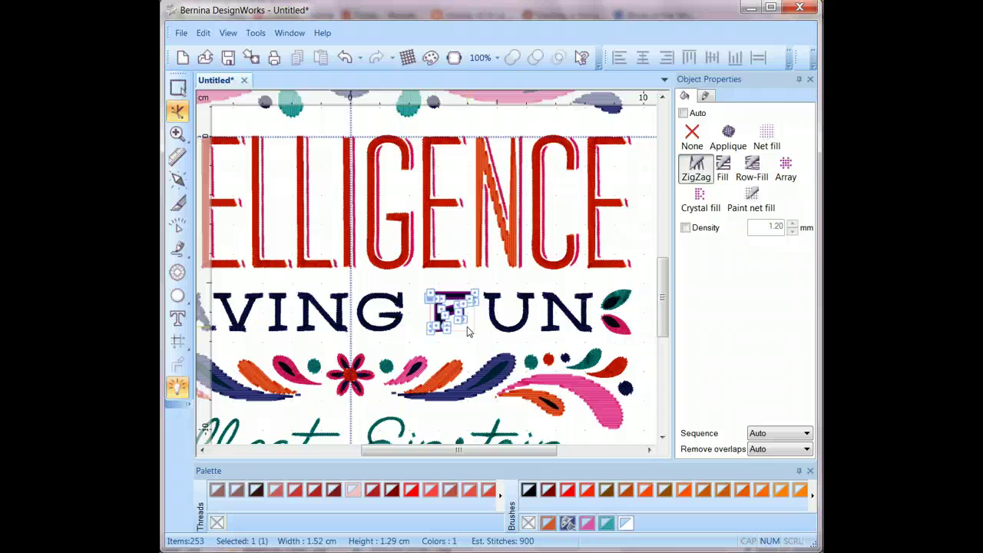
scroll(468, 330, "down", 1)
left_click(612, 381)
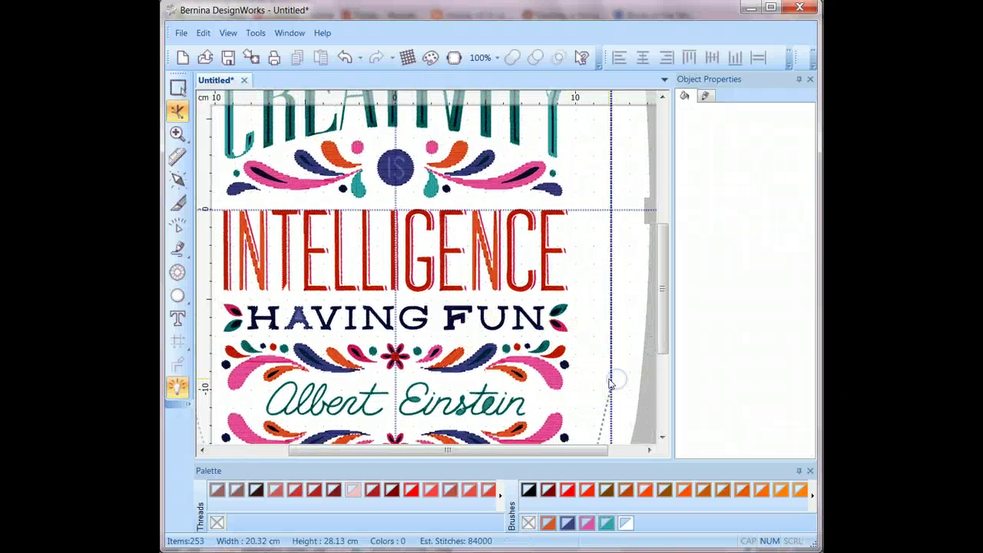
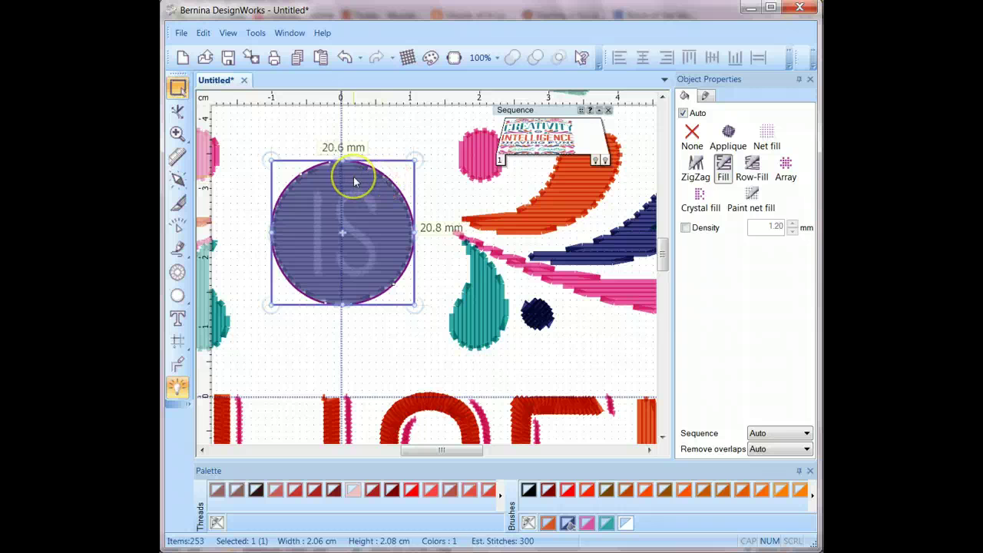
key("Delete")
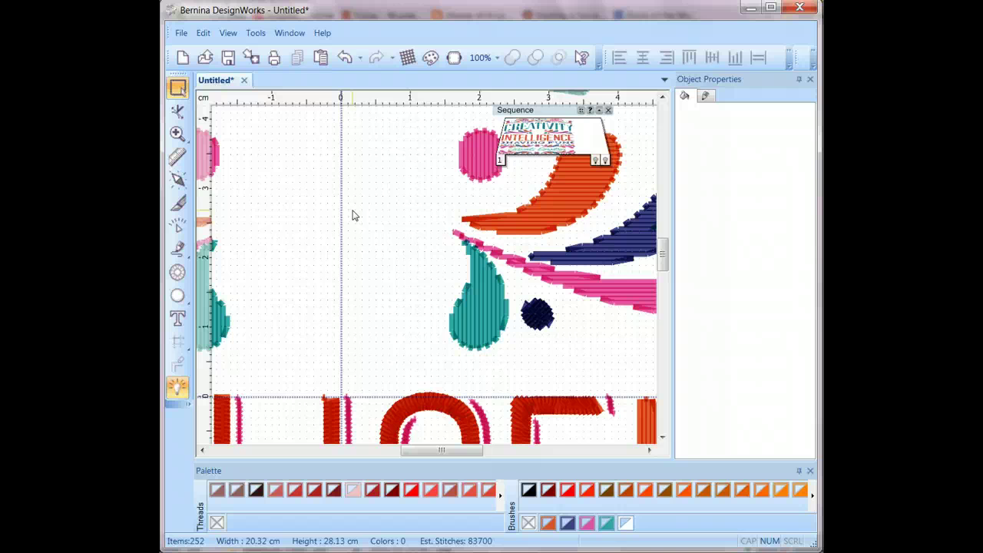
Recolour the fills of the white S and I of IS with the navy brush
mouse_move(349, 214)
left_mouse_down()
mouse_move(375, 232)
mouse_move(386, 204)
mouse_move(370, 198)
left_mouse_up()
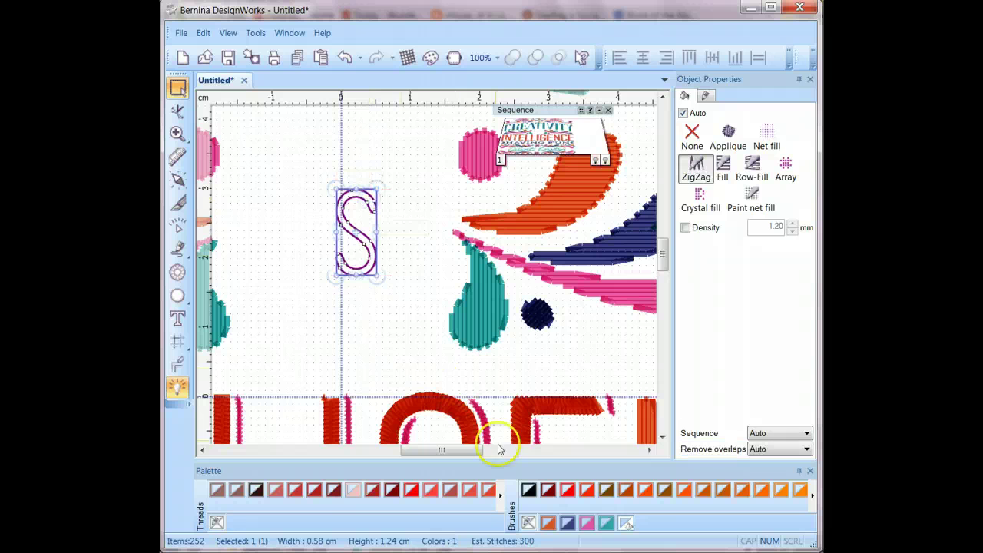
left_click(569, 525)
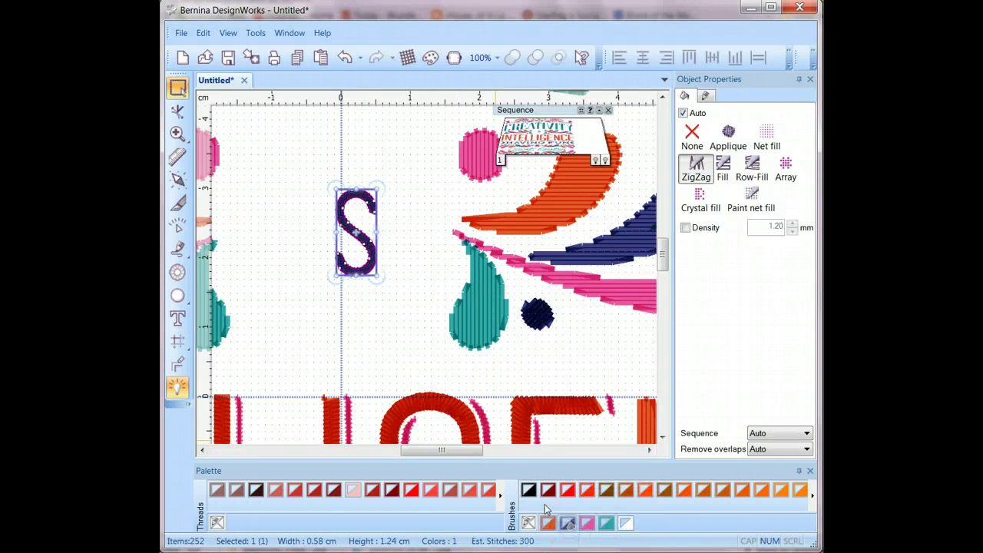
left_click_drag(316, 219, 313, 208)
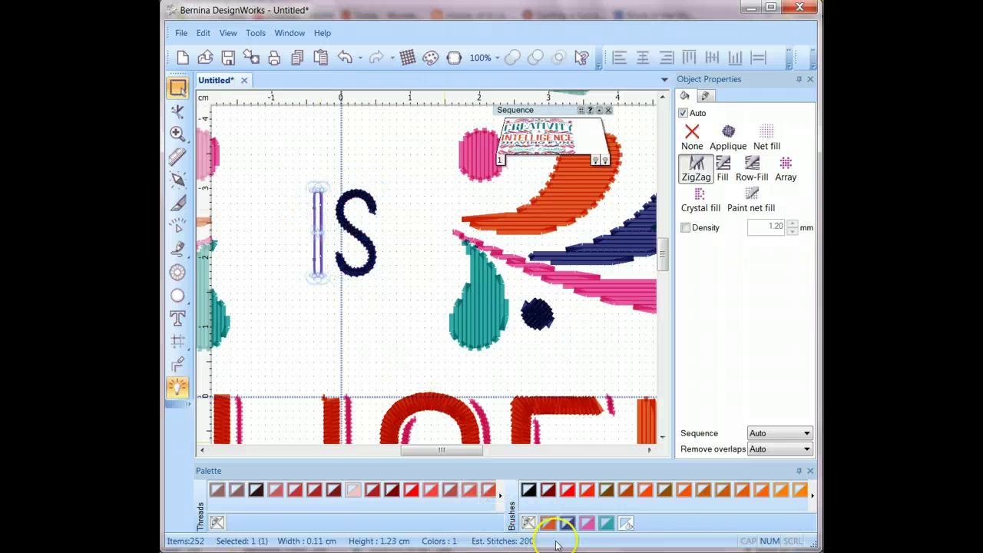
left_click(569, 525)
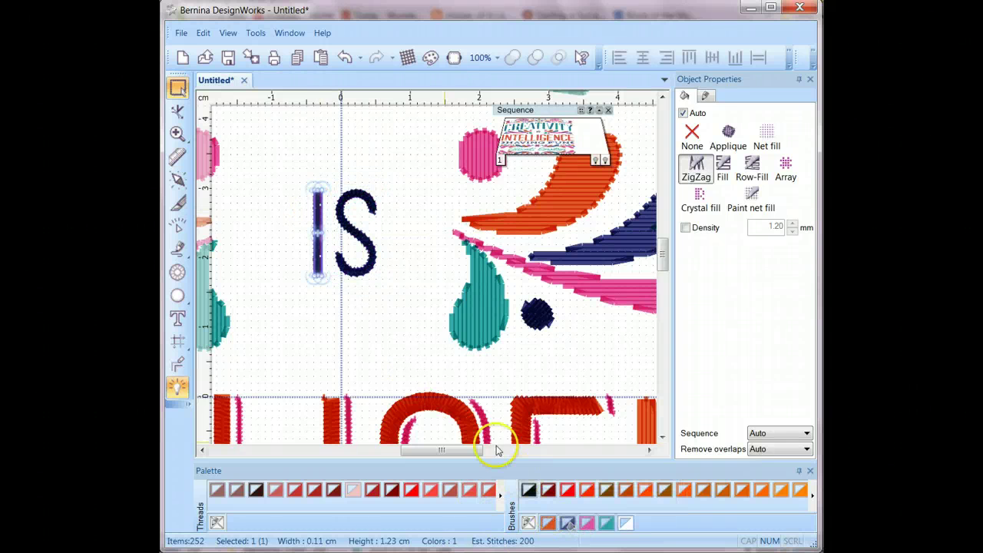
Enlarge both letters of IS together to about 13.5 by 18.8 mm and centre them between the two halves of the ornament
left_click(321, 267)
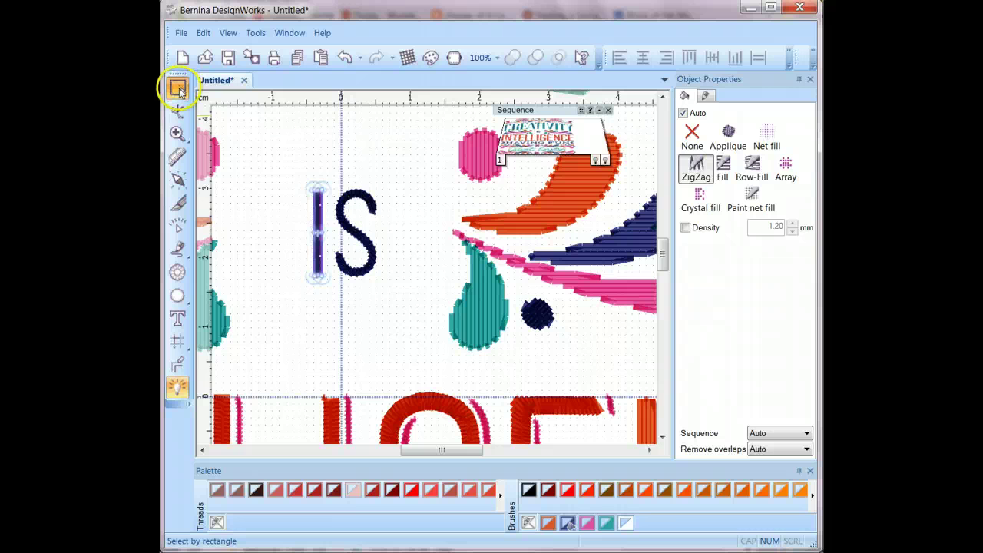
left_click(177, 111)
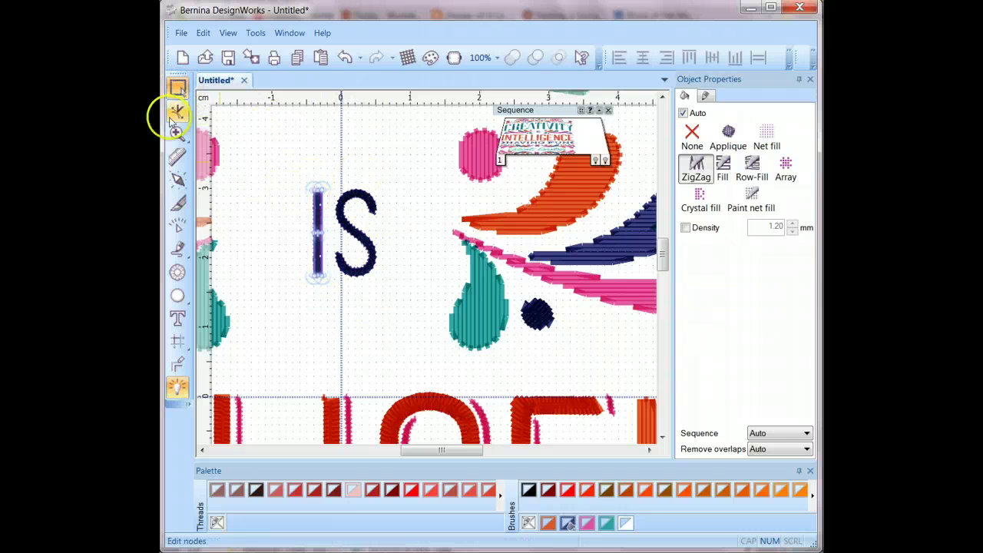
key("Escape")
left_click_drag(276, 156, 401, 311)
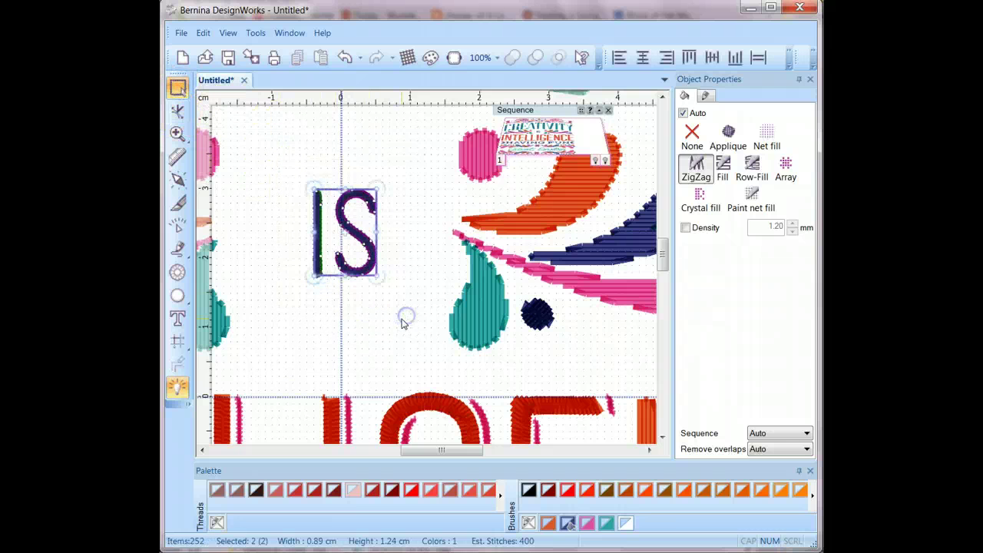
left_click_drag(376, 275, 408, 322)
left_click(355, 228)
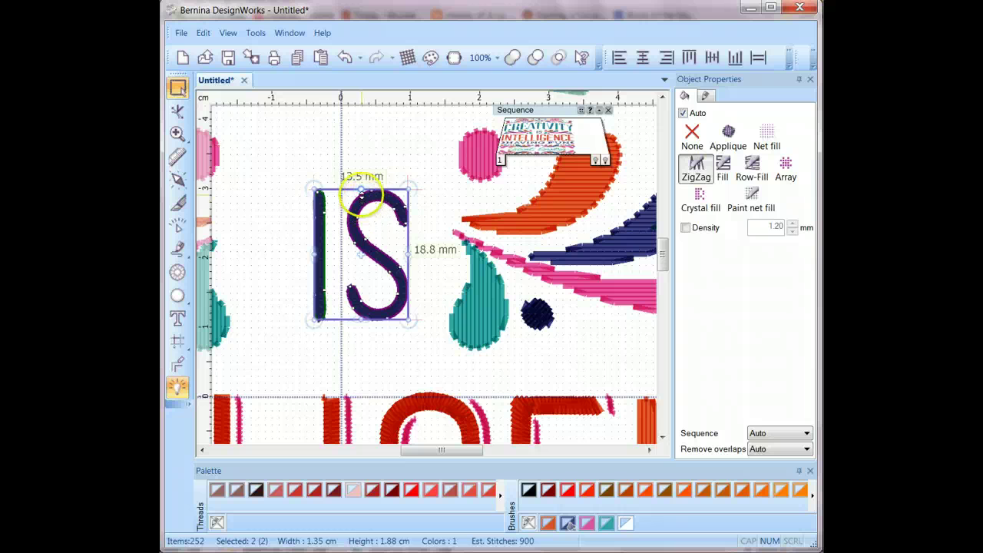
left_click_drag(389, 193, 374, 164)
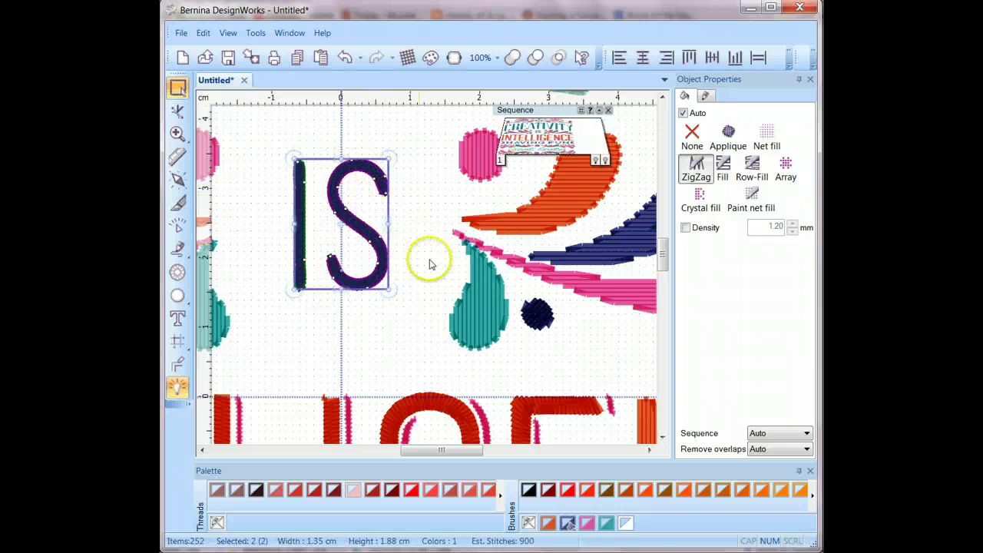
scroll(430, 270, "down", 5)
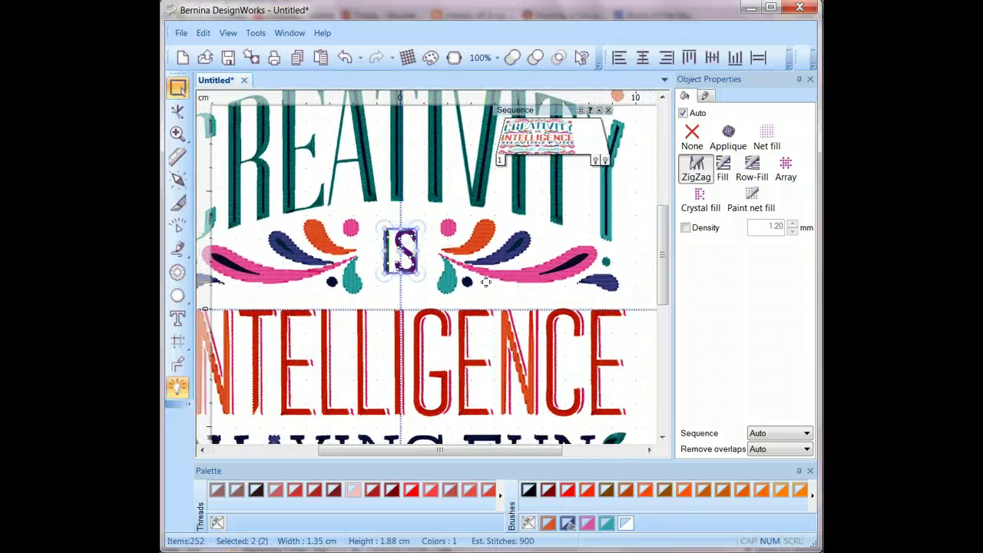
scroll(486, 282, "down", 1)
scroll(485, 283, "down", 1)
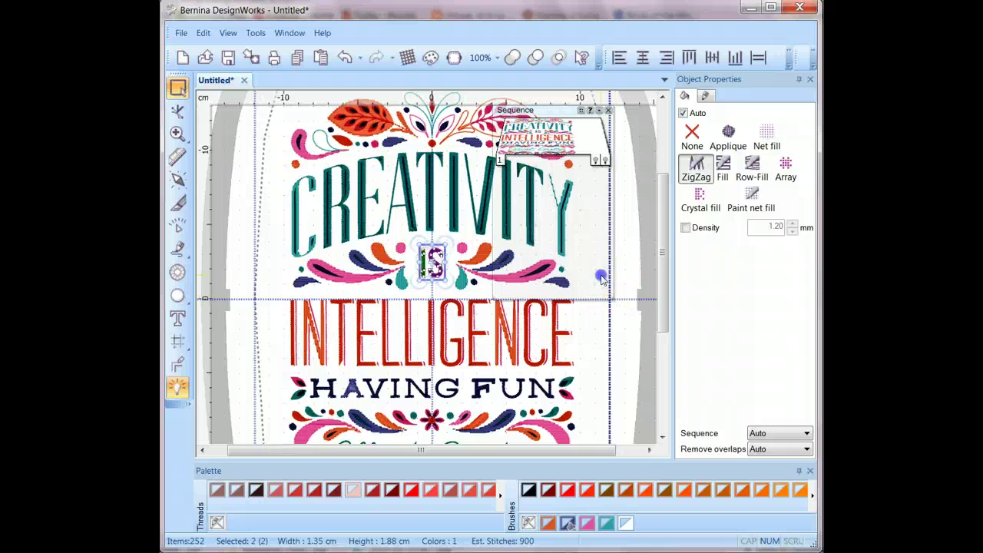
left_click(603, 279)
left_click(598, 278)
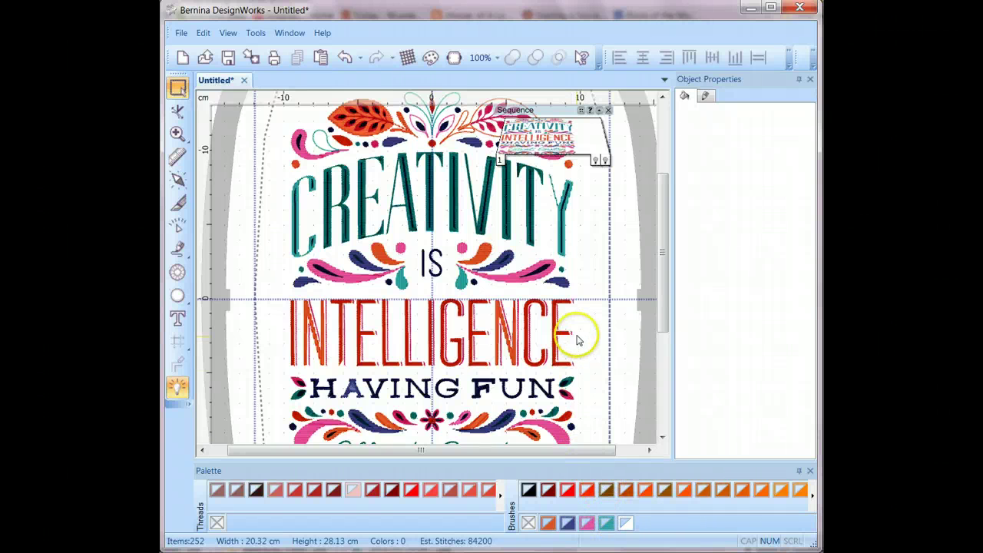
mouse_move(662, 271)
left_mouse_down()
mouse_move(658, 319)
mouse_move(664, 253)
mouse_move(658, 280)
left_mouse_up()
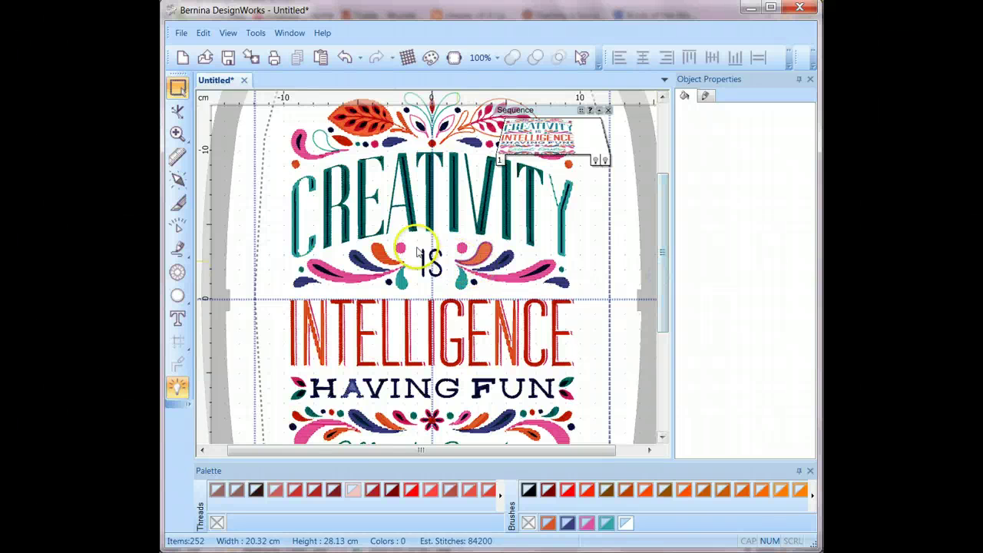
Open the finished design INTELLIGENCE HAVING FUN.Draw from the Documents library
left_click(204, 59)
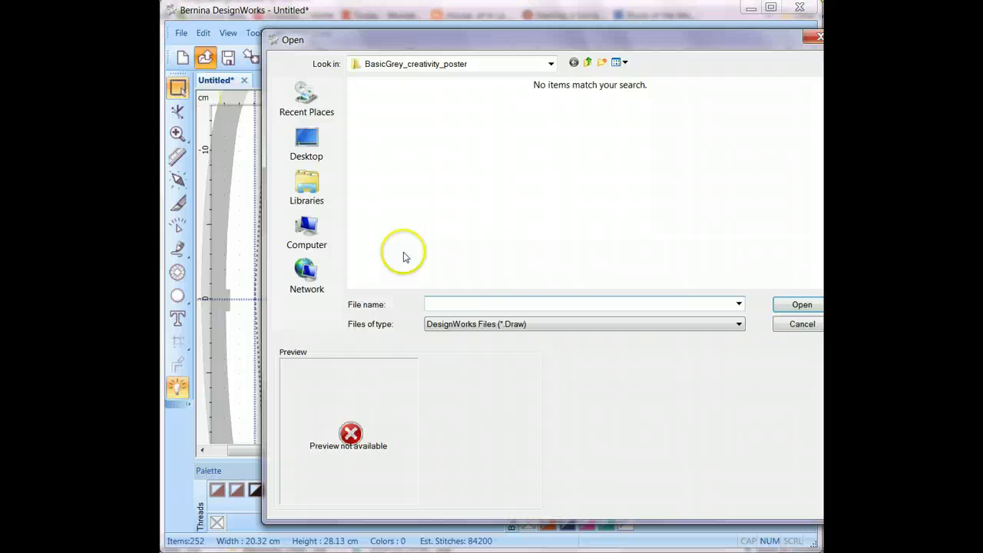
left_click(307, 182)
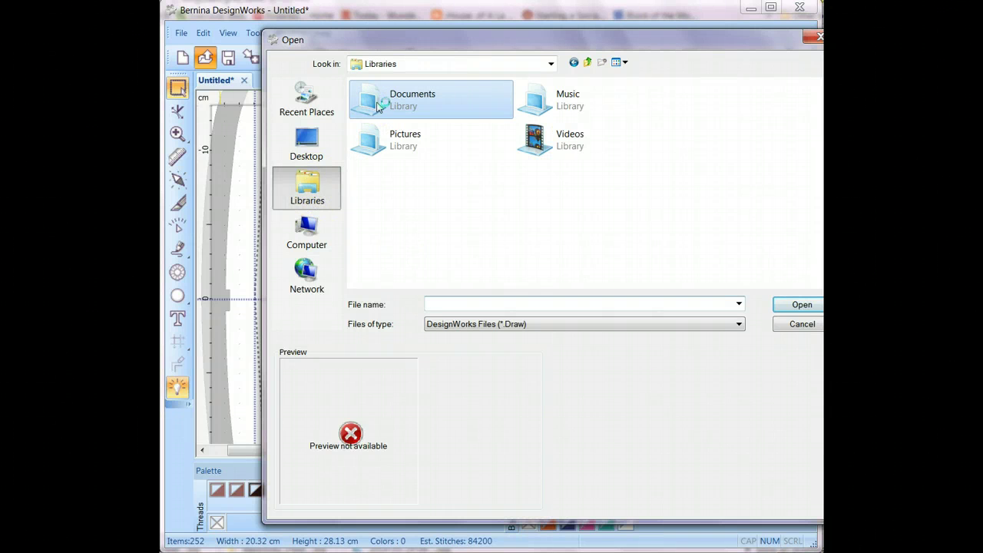
double_click(377, 106)
left_click(474, 303)
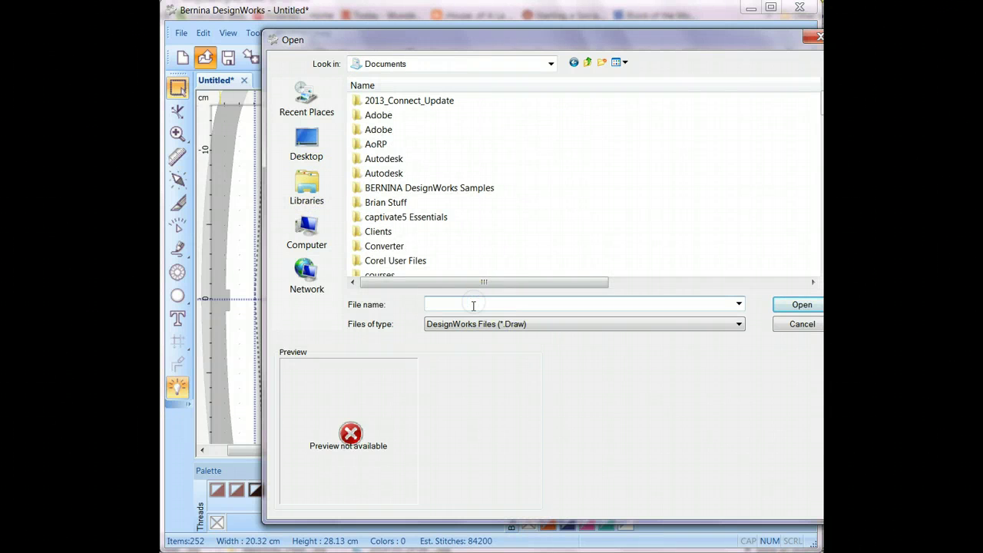
type("int")
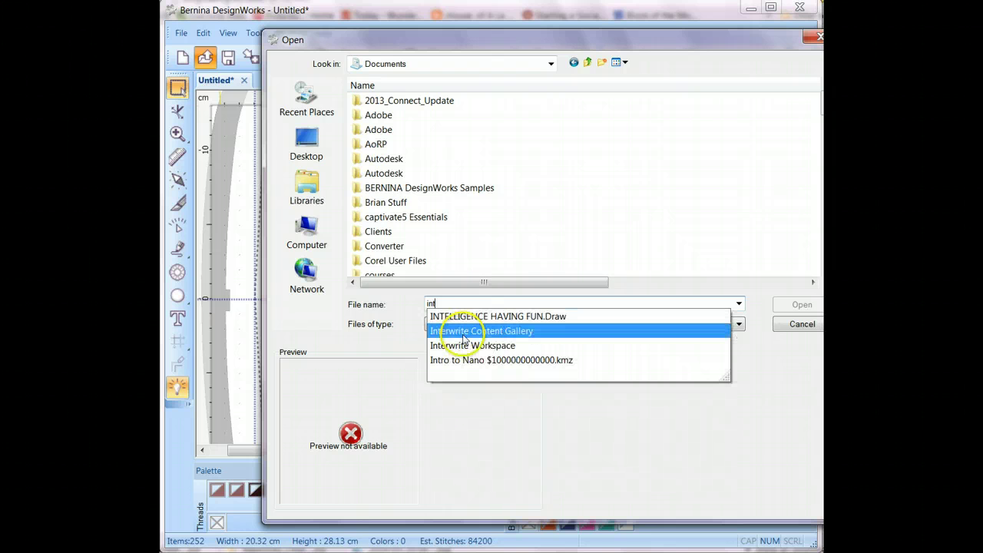
left_click(468, 317)
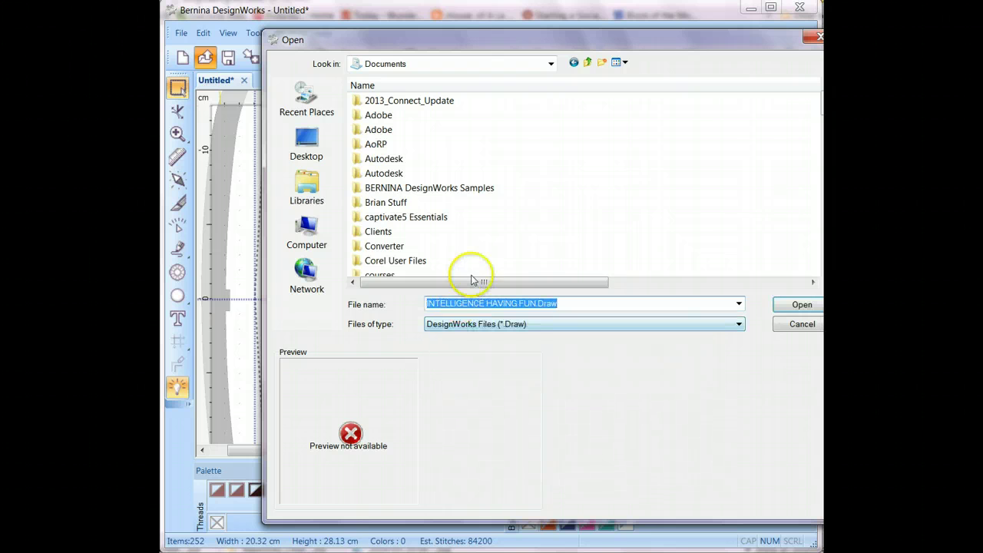
left_click(801, 304)
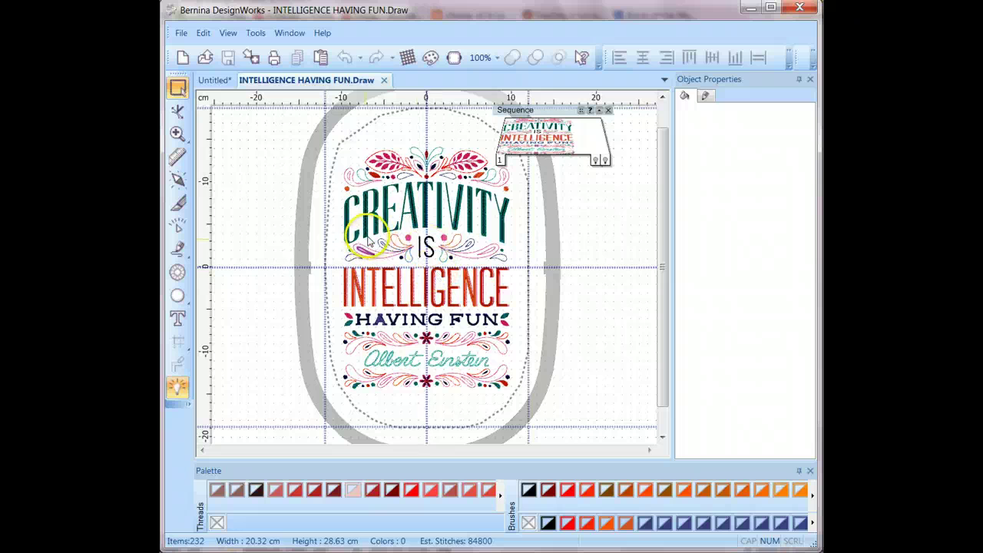
left_click(247, 159)
left_click(220, 125)
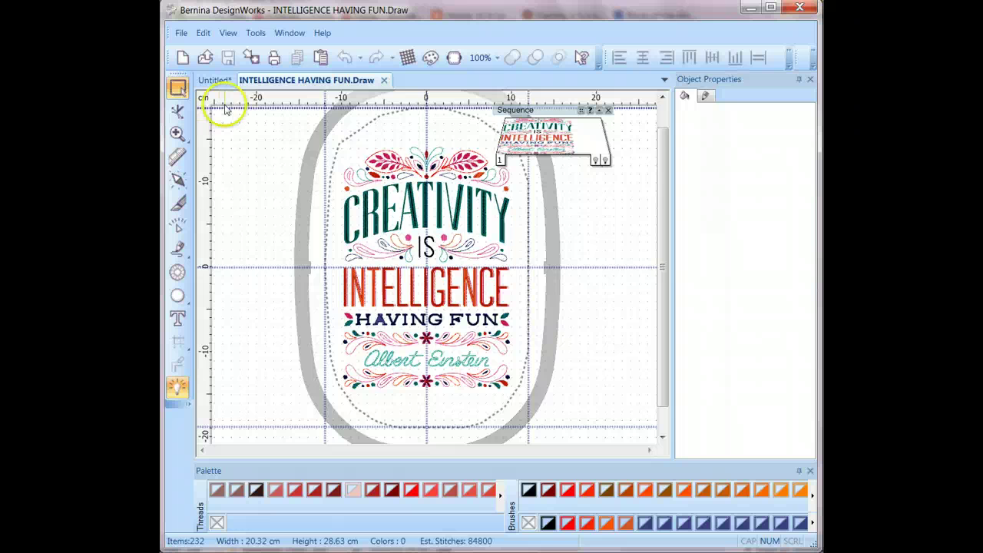
left_click(260, 180)
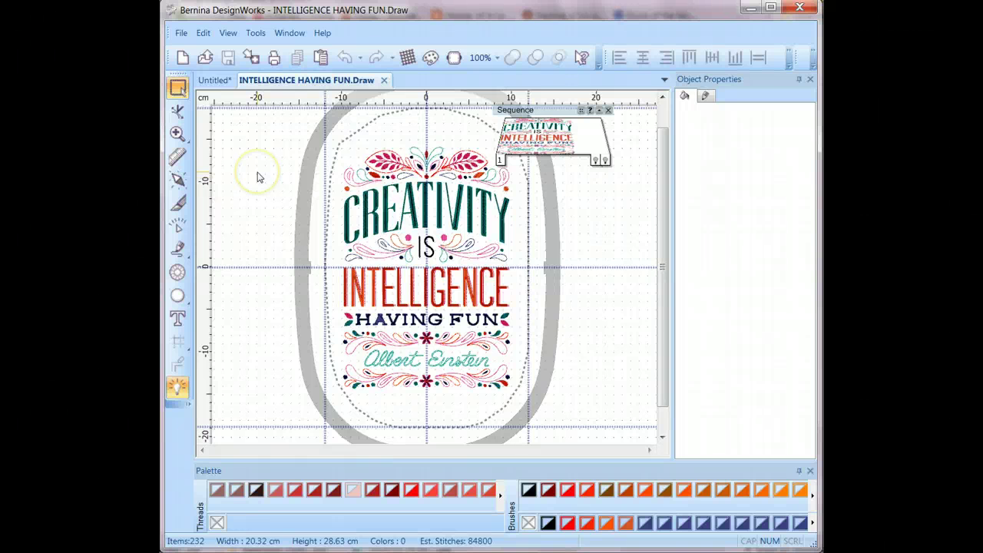